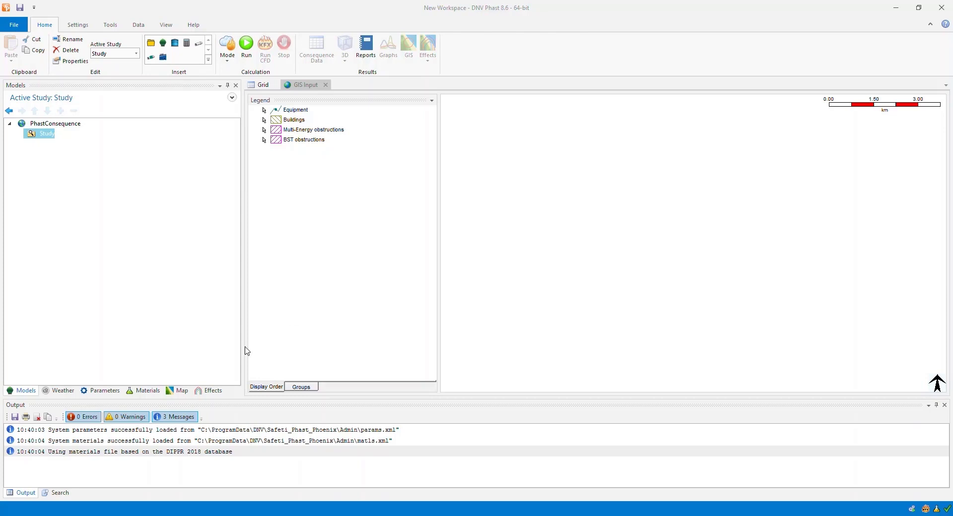
# Import the 3D geometry file Onshore_plant.kfx into the workspace's 3D geometry files
pyautogui.click(178, 391)
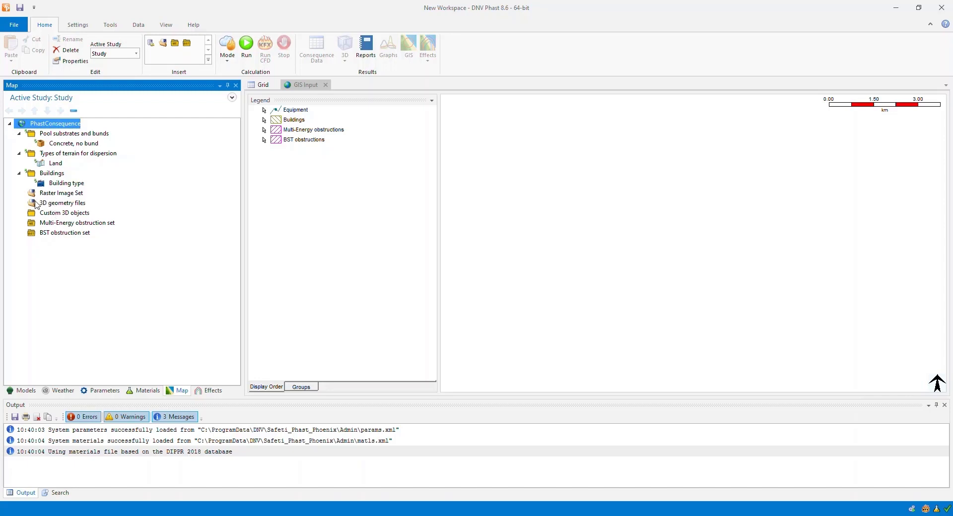
pyautogui.rightClick(76, 208)
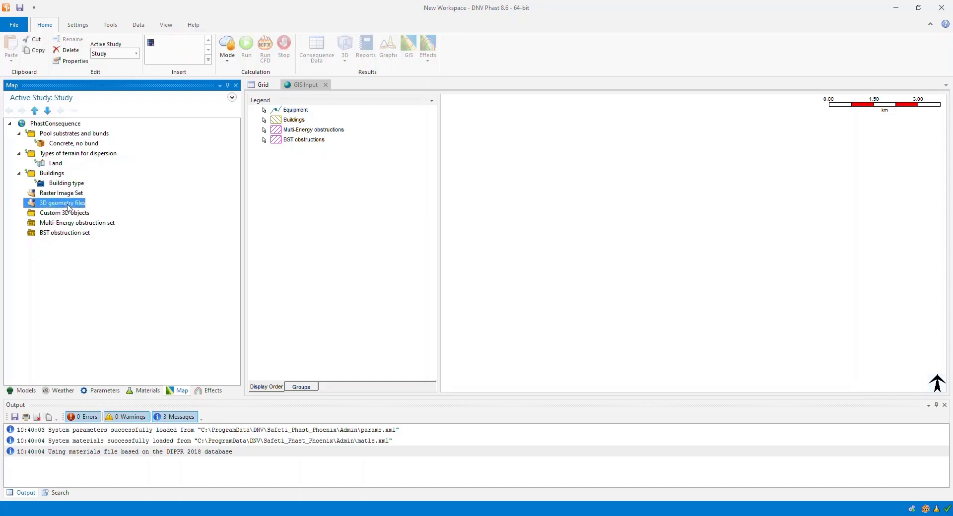
pyautogui.moveTo(100, 257)
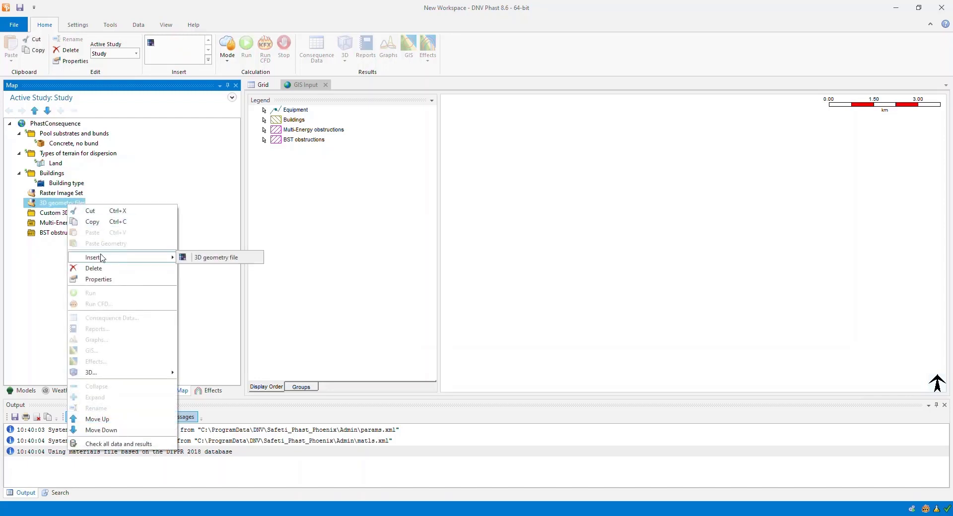
pyautogui.click(221, 258)
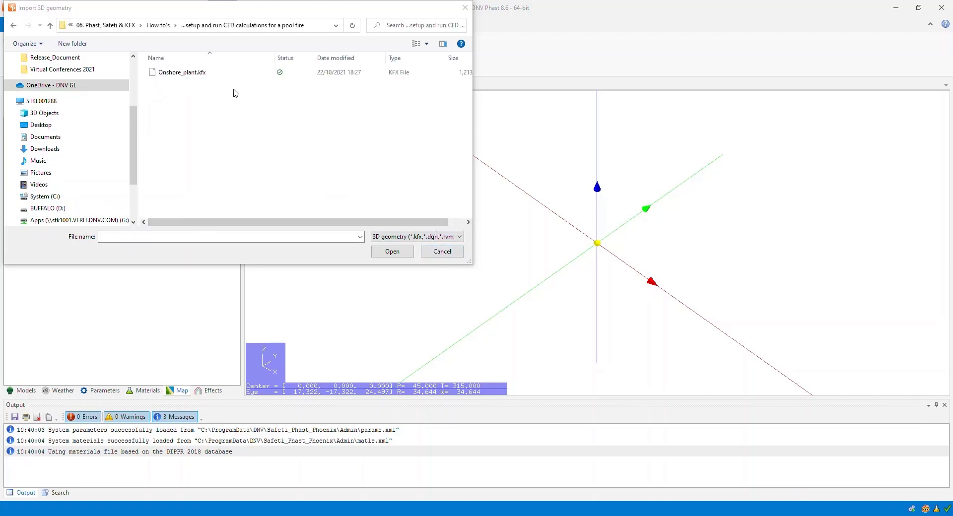
pyautogui.click(440, 239)
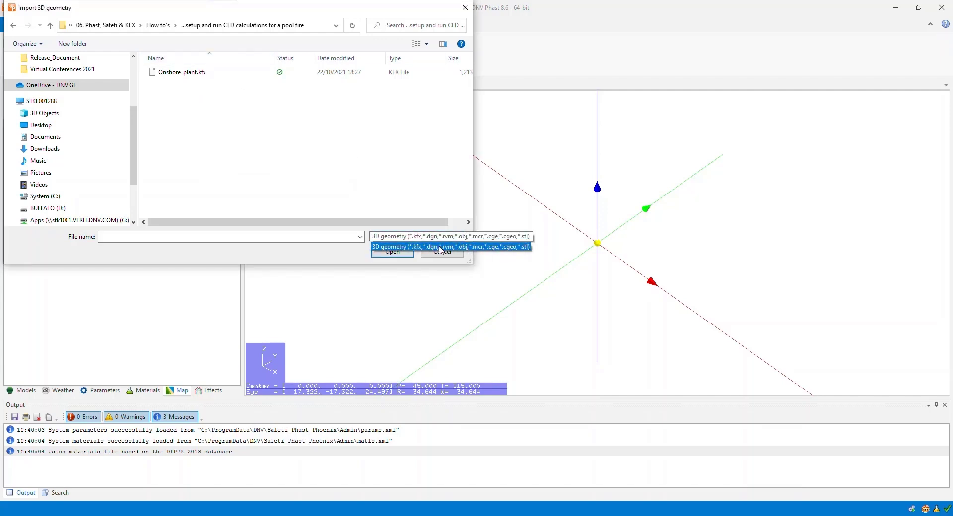
pyautogui.click(194, 88)
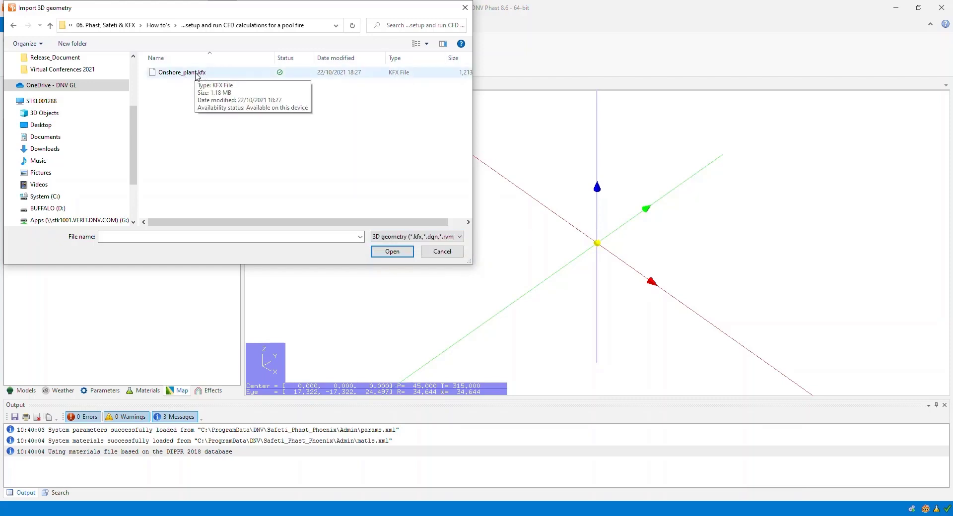
pyautogui.click(198, 73)
pyautogui.click(405, 254)
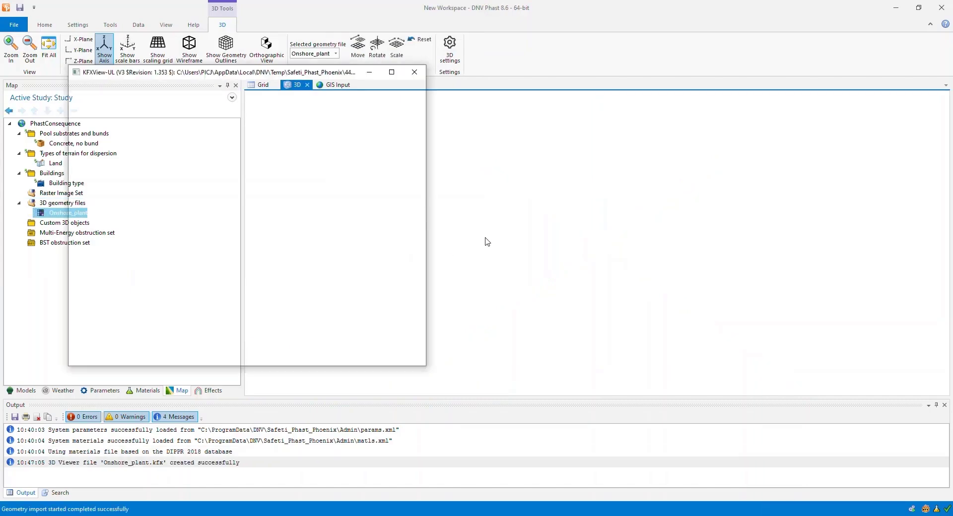
pyautogui.moveTo(545, 308); pyautogui.dragTo(478, 297)
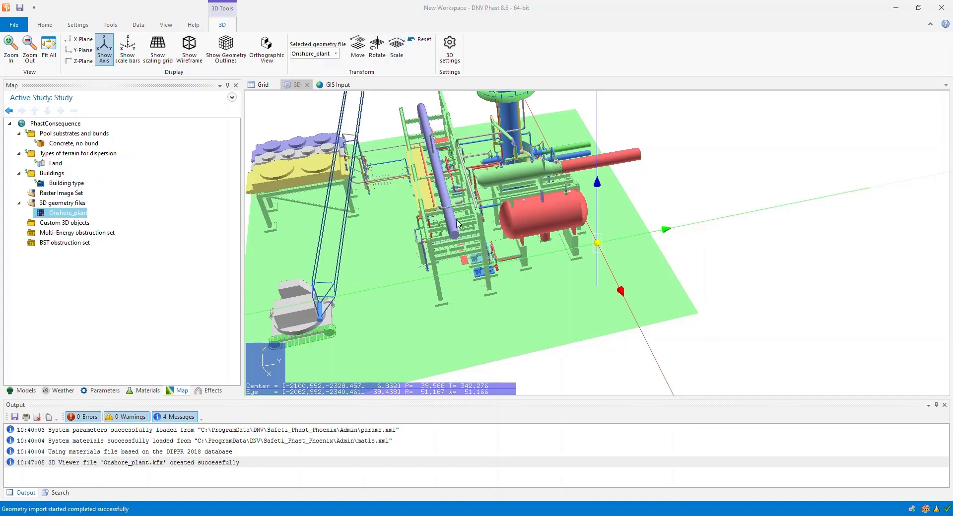
pyautogui.moveTo(443, 293); pyautogui.dragTo(478, 279, button='middle')
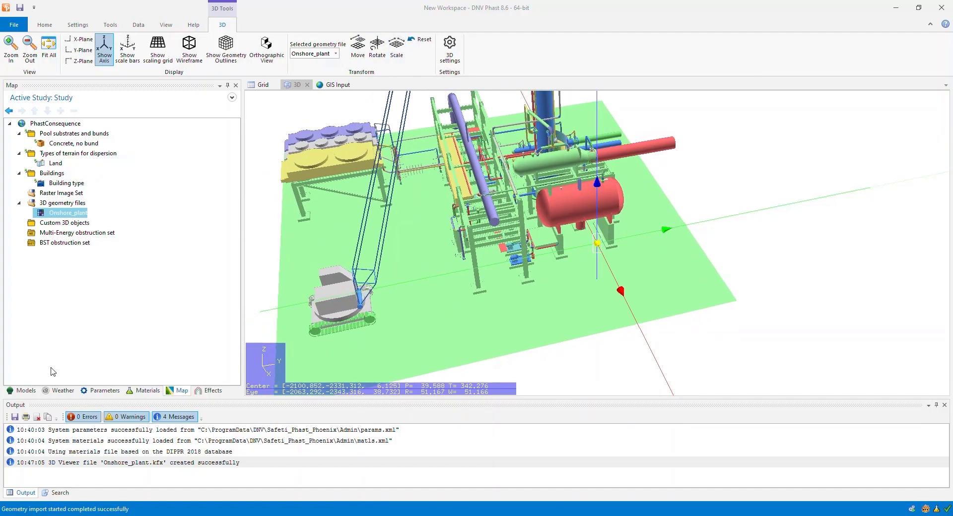
pyautogui.click(27, 391)
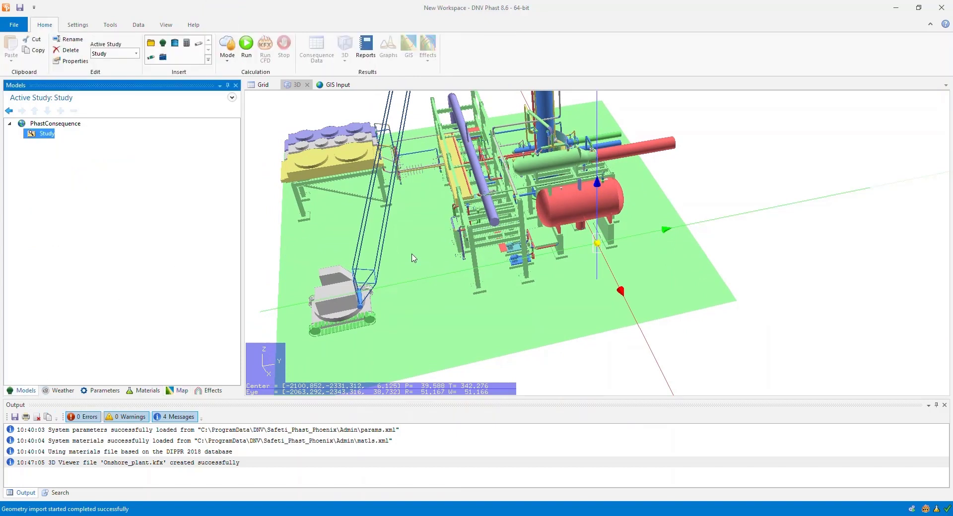
pyautogui.click(188, 45)
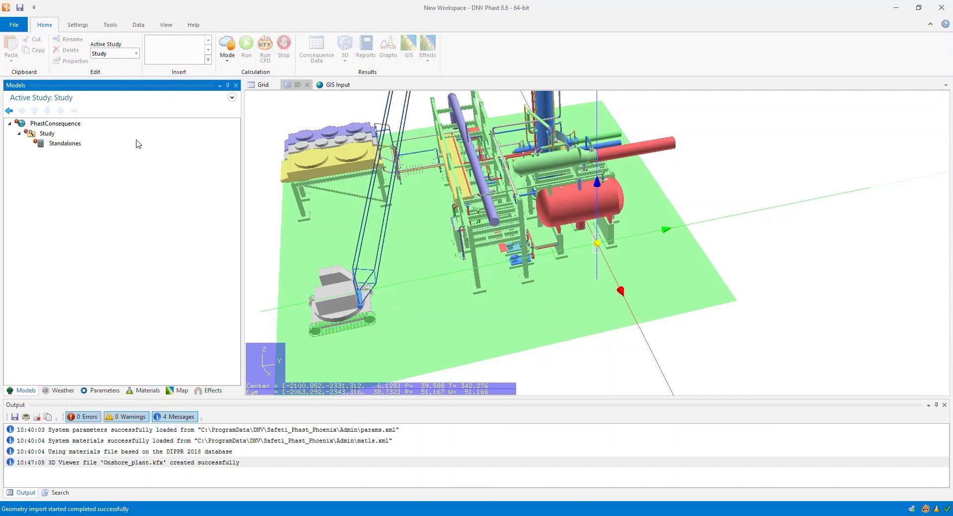
pyautogui.doubleClick(66, 145)
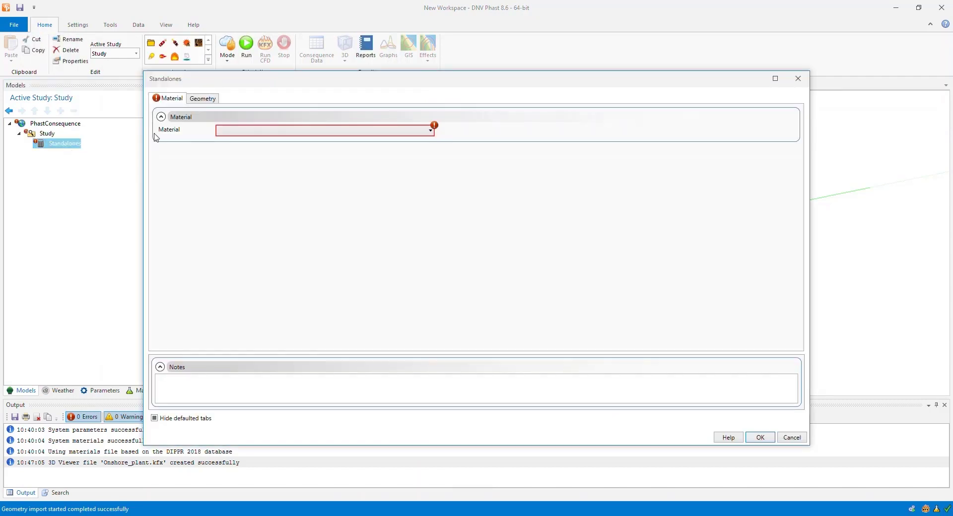
pyautogui.click(212, 101)
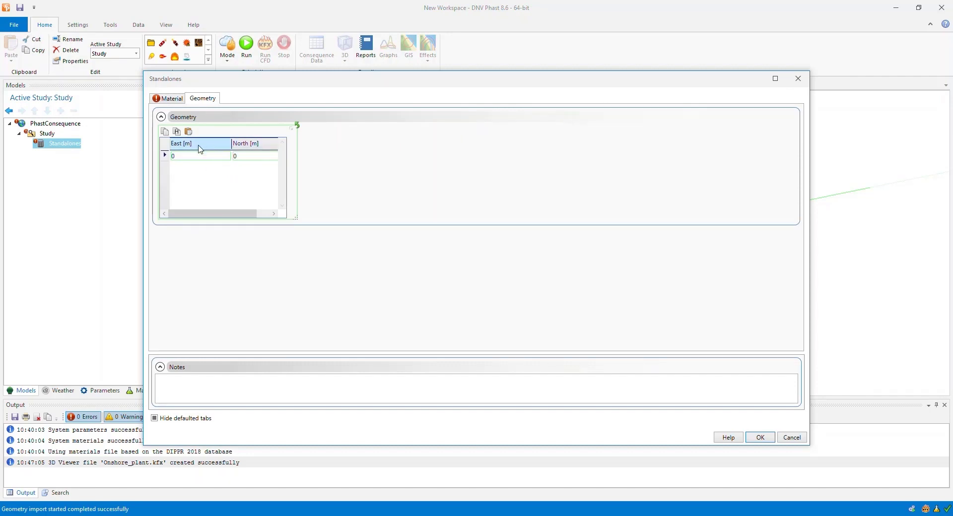
pyautogui.click(791, 438)
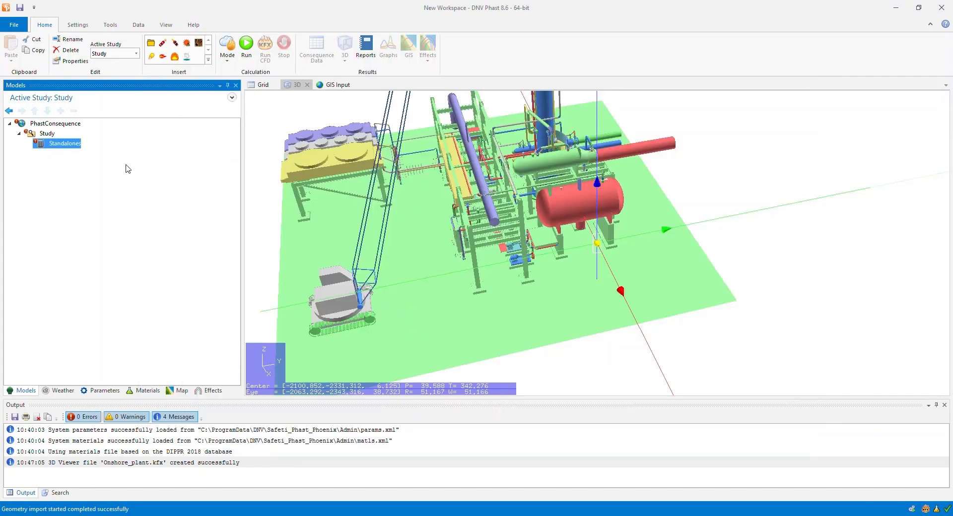
pyautogui.press('Delete')
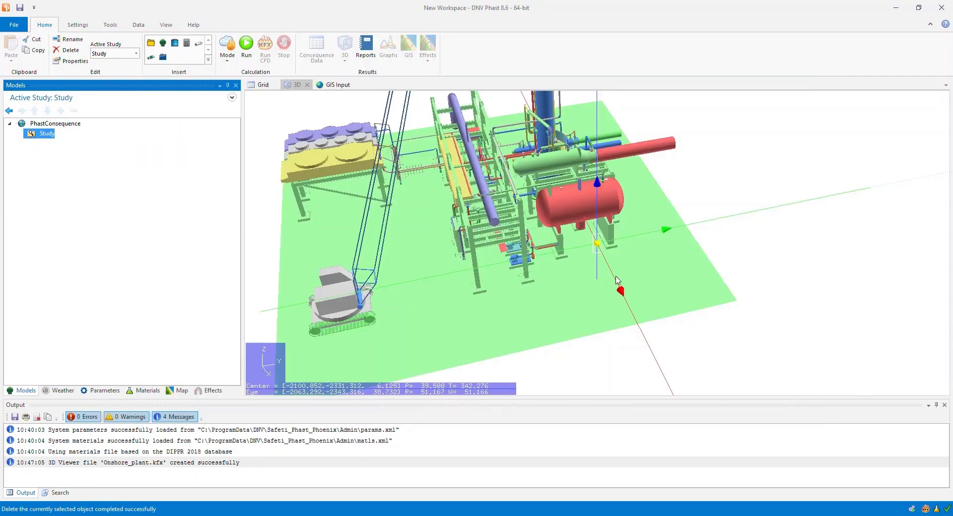
# Place the 3D centre of rotation by the red horizontal vessel, insert a Standalones item there in the Study, and check its geometry coordinates
pyautogui.moveTo(592, 252); pyautogui.dragTo(616, 263)
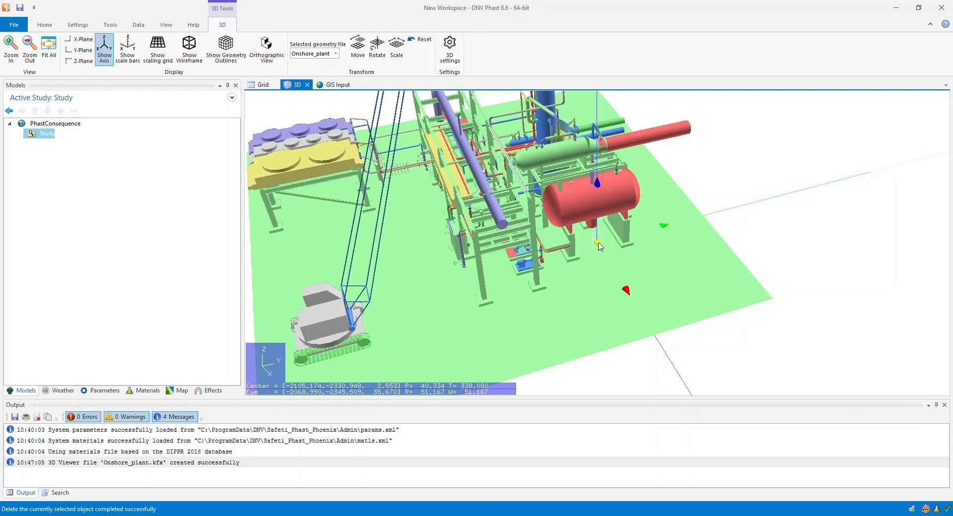
pyautogui.rightClick(50, 136)
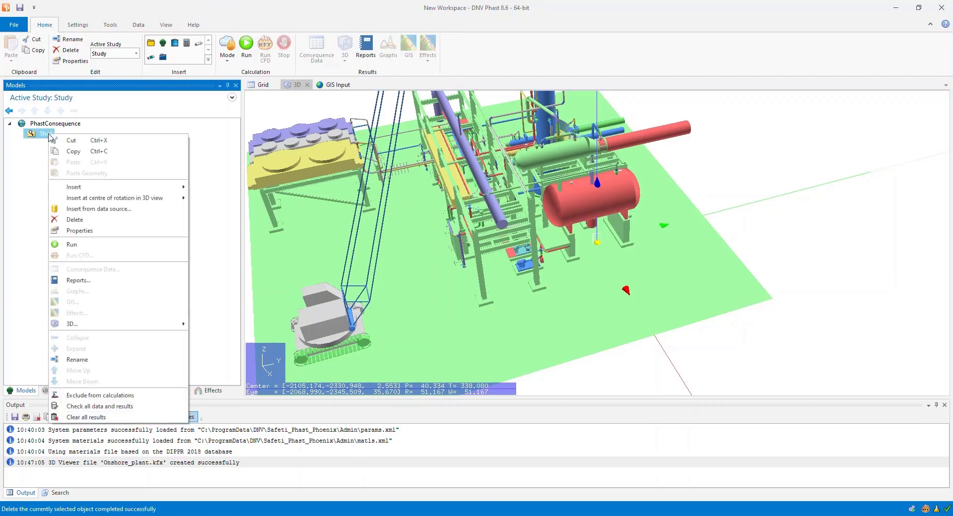
pyautogui.moveTo(145, 199)
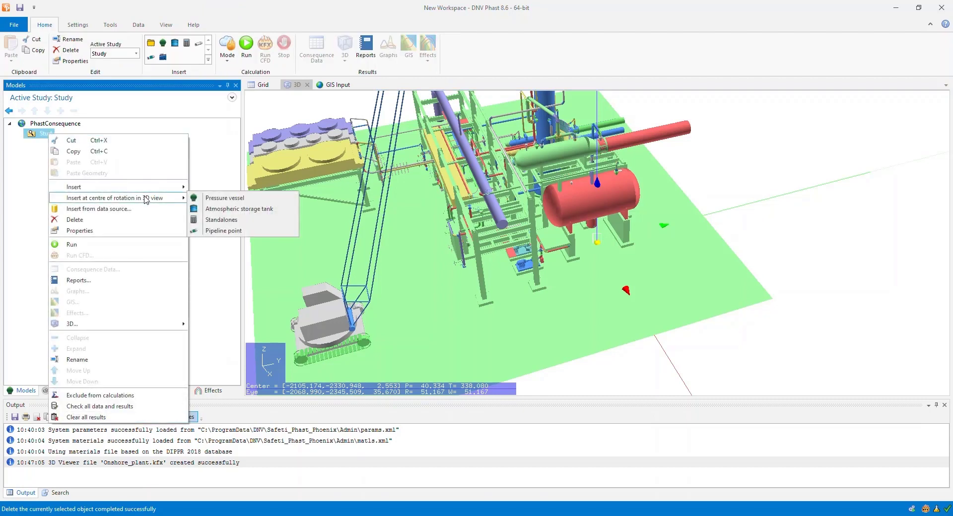
pyautogui.click(231, 224)
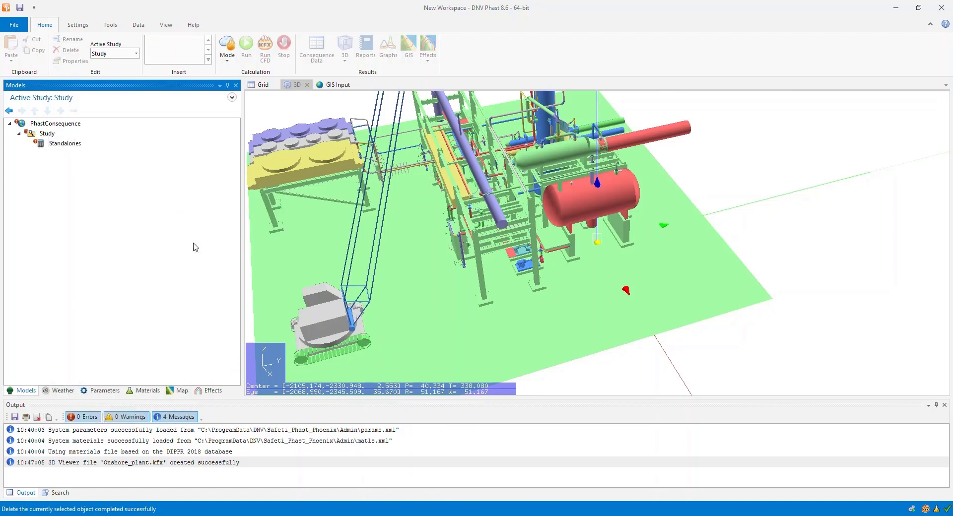
pyautogui.doubleClick(59, 145)
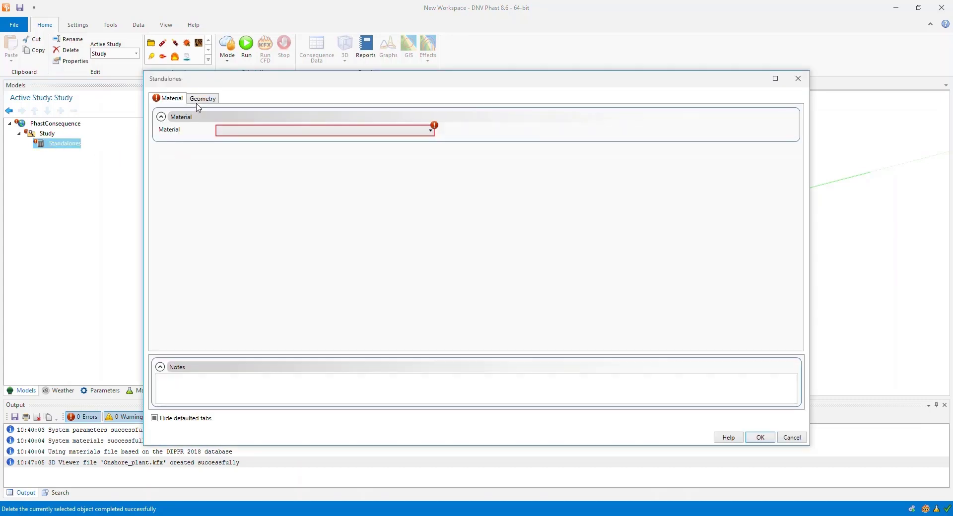
pyautogui.click(204, 102)
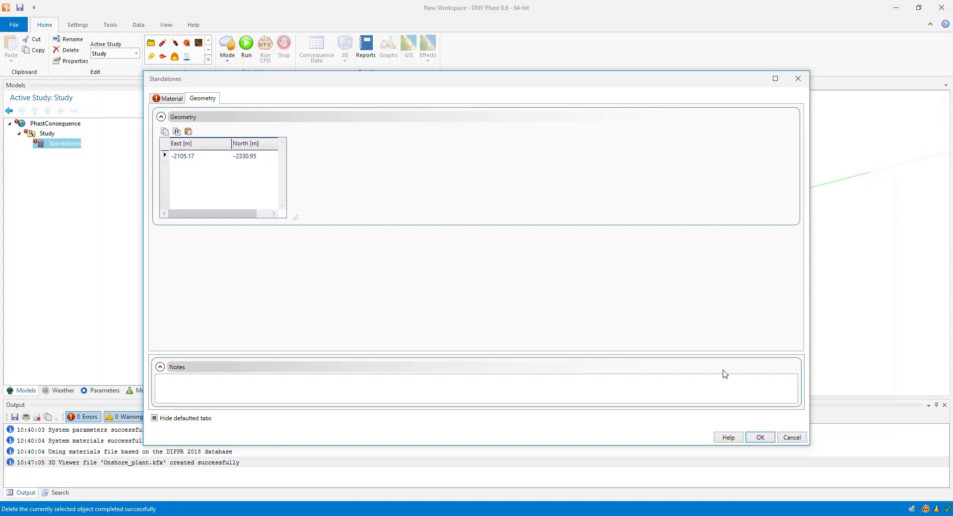
pyautogui.click(793, 437)
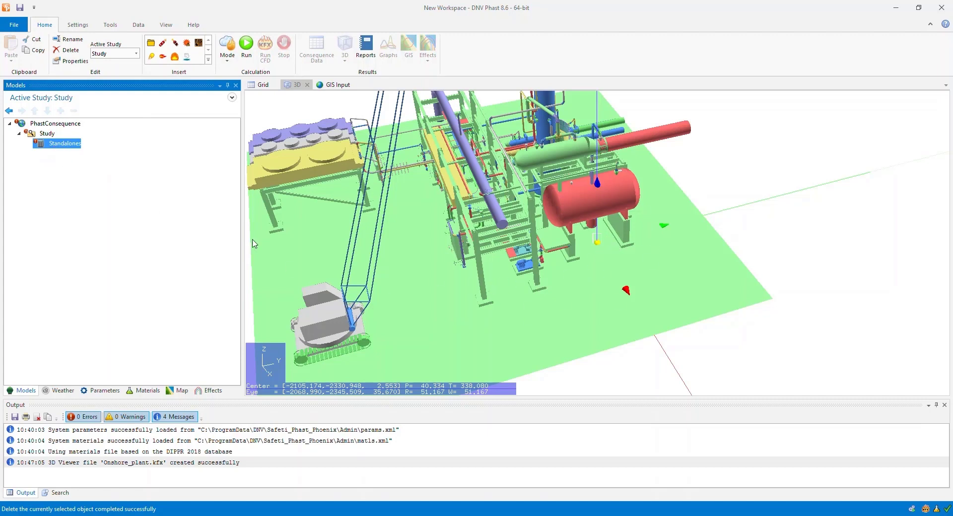
# Set the material of the Standalones item to N-HEPTANE
pyautogui.doubleClick(63, 145)
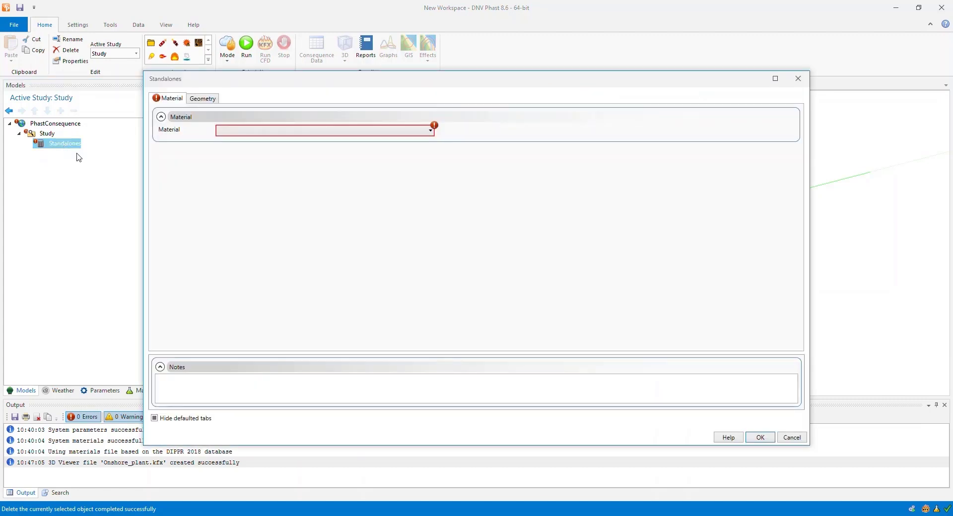
pyautogui.click(337, 135)
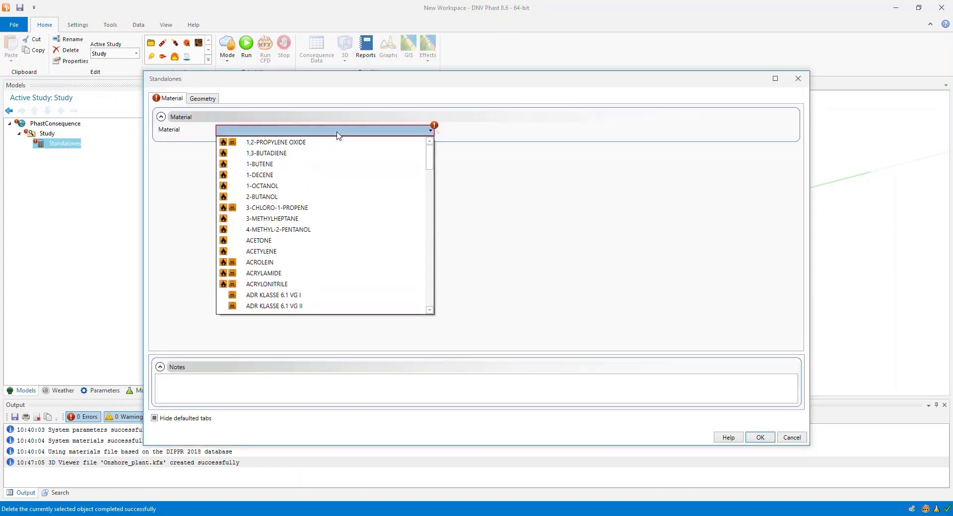
pyautogui.scroll(-5, 333, 233)
pyautogui.scroll(-4, 333, 236)
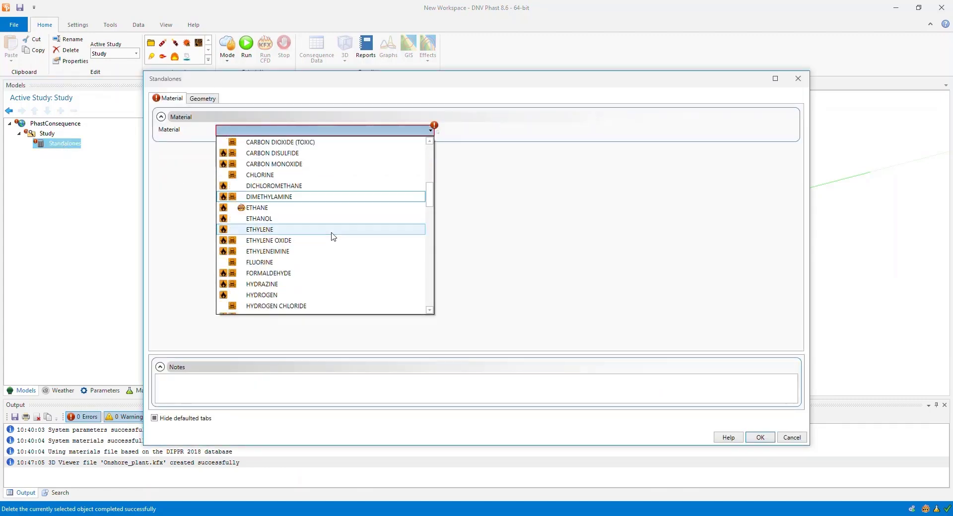
pyautogui.scroll(-5, 333, 236)
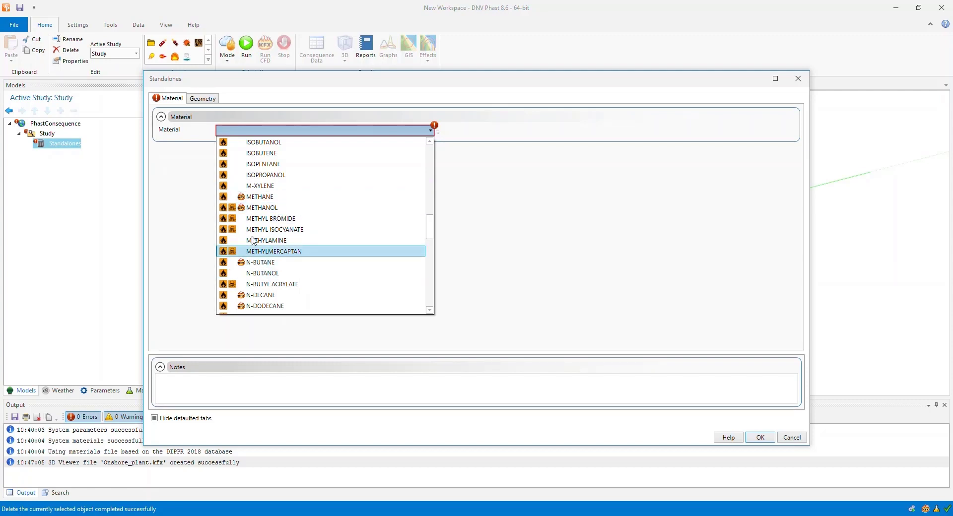
pyautogui.scroll(-1, 300, 257)
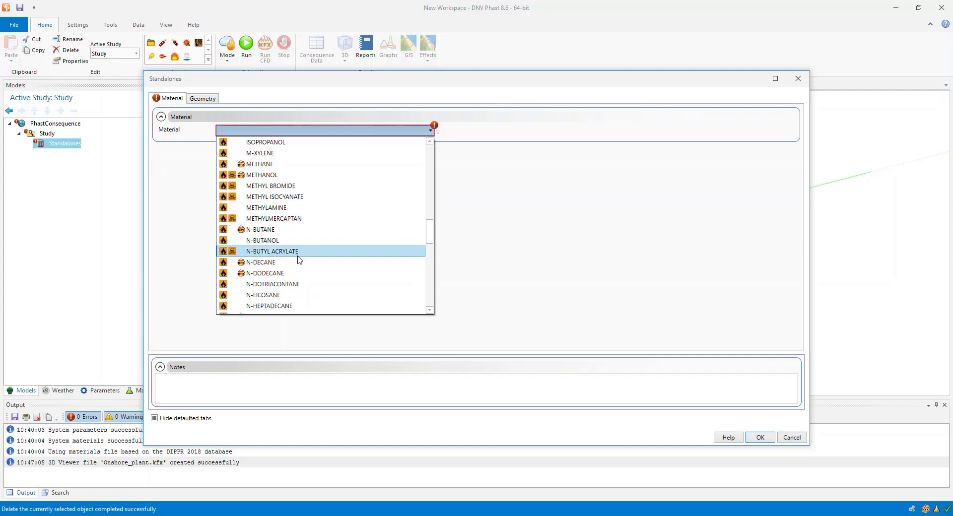
pyautogui.scroll(-3, 300, 257)
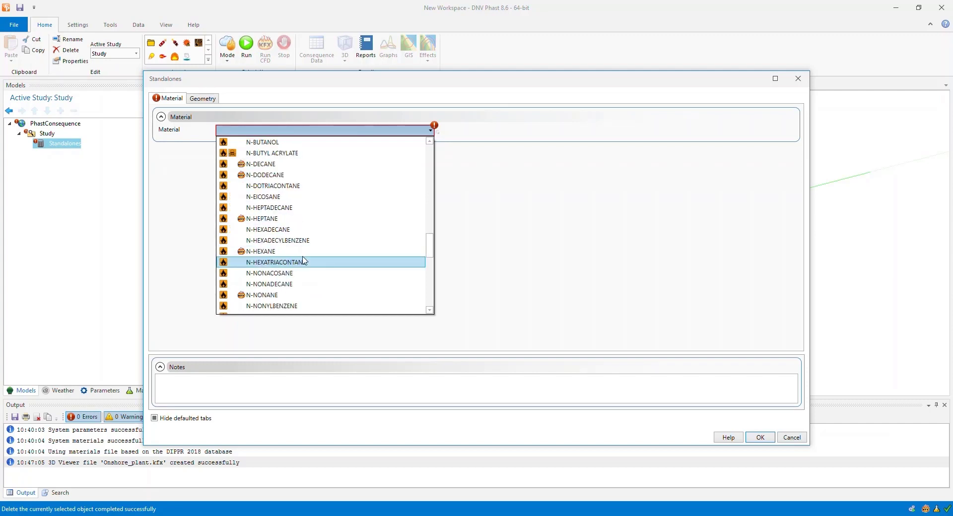
pyautogui.click(265, 221)
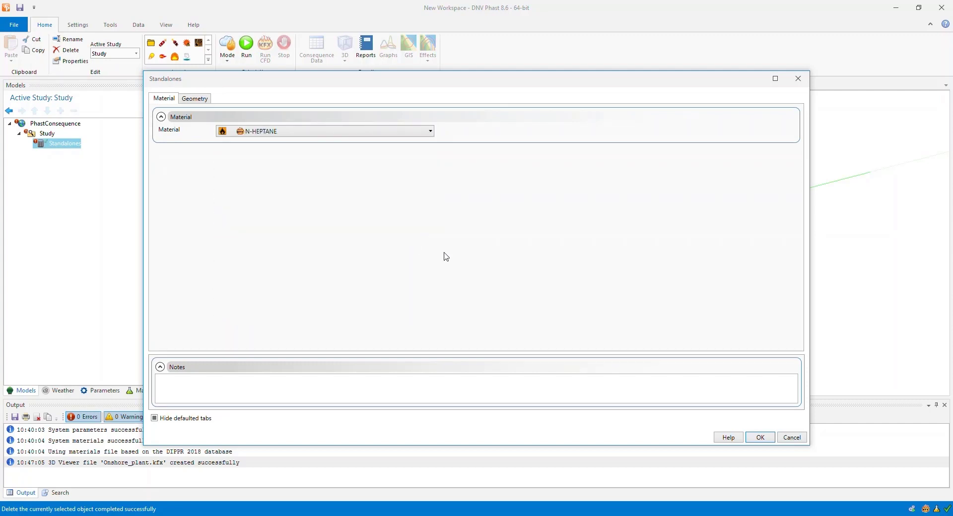
pyautogui.click(760, 437)
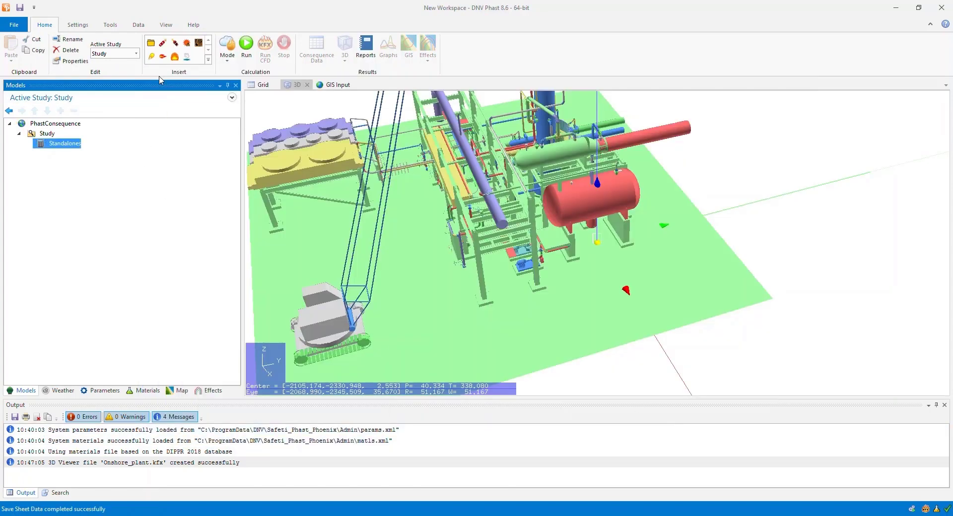
# Insert a Pool fire under the Standalones item and set its pool shape to Rectangular (CFD only)
pyautogui.click(175, 57)
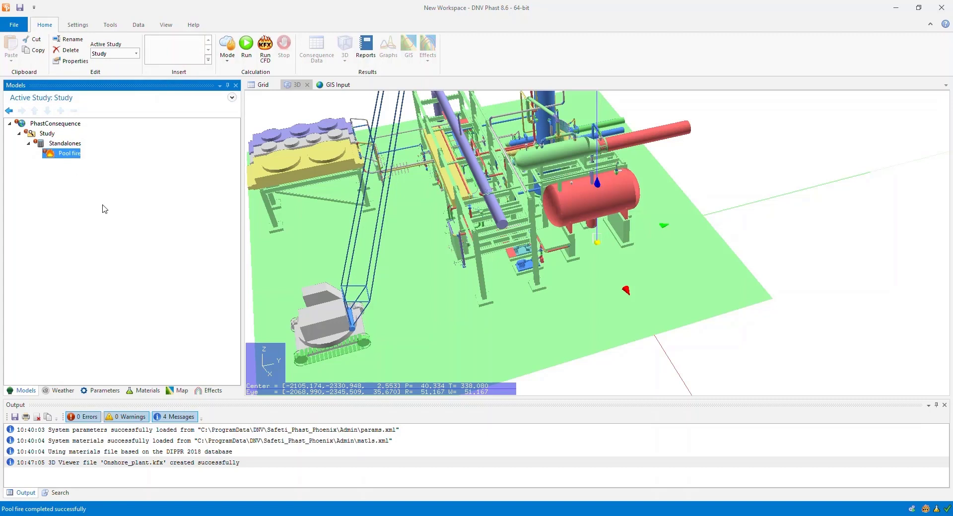
pyautogui.doubleClick(63, 156)
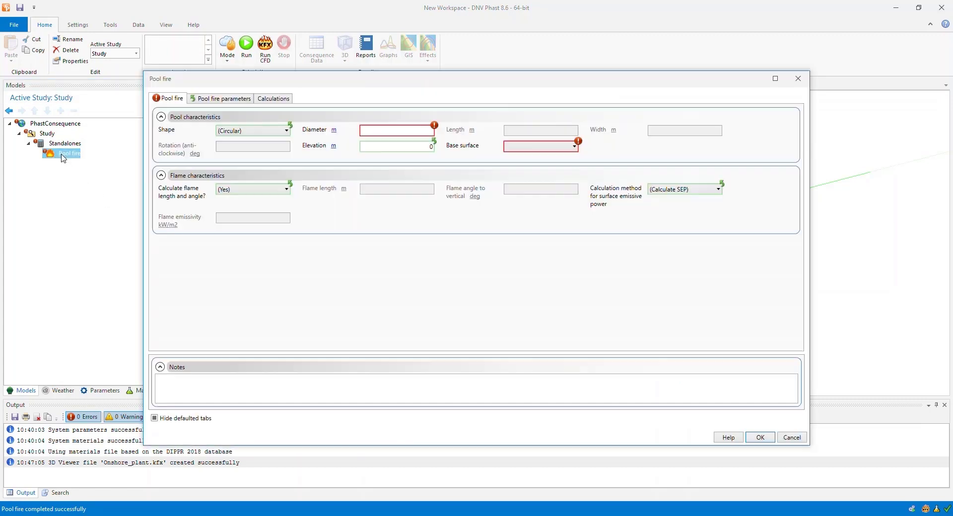
pyautogui.click(238, 133)
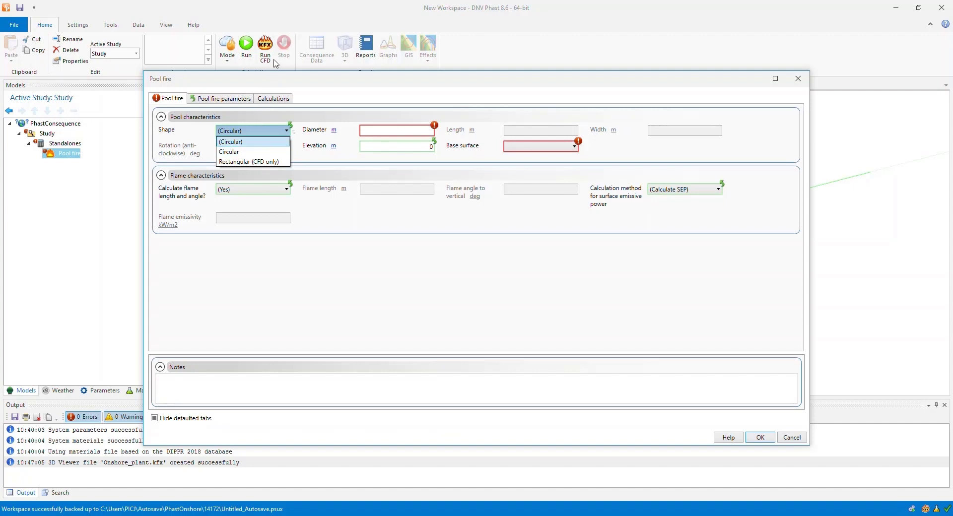
pyautogui.click(241, 162)
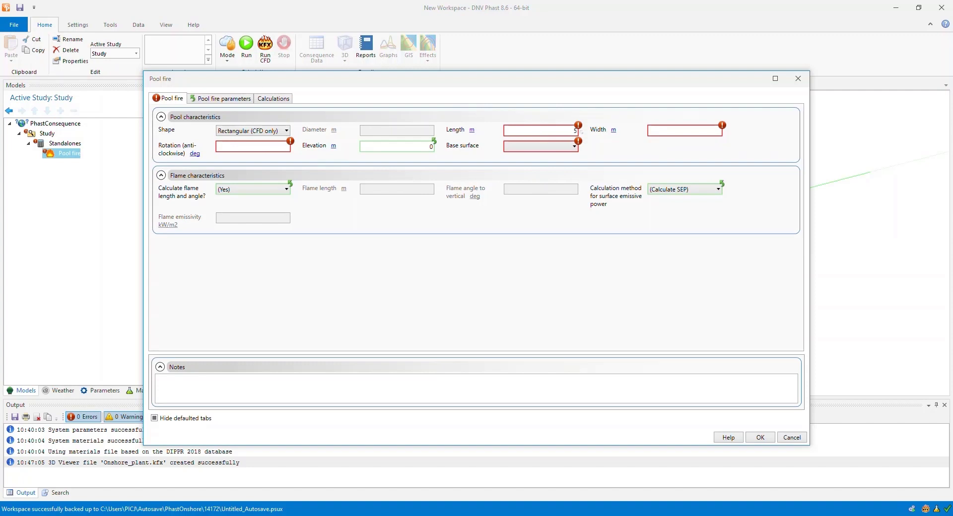
# Set the pool fire's length to 5 m, width to 2 m, rotation to 0 deg and base surface to Fire on land
pyautogui.press('Tab')
pyautogui.click(273, 145)
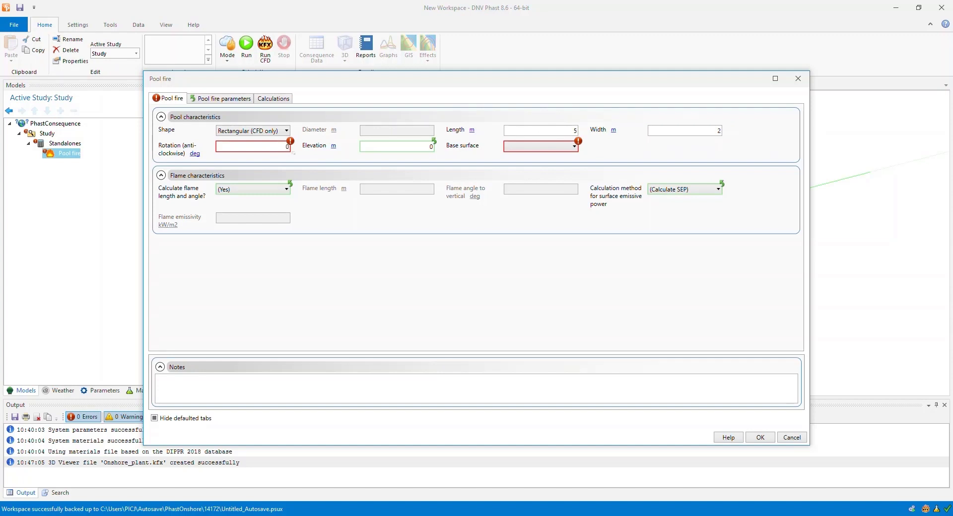
pyautogui.write('0')
pyautogui.press('Tab')
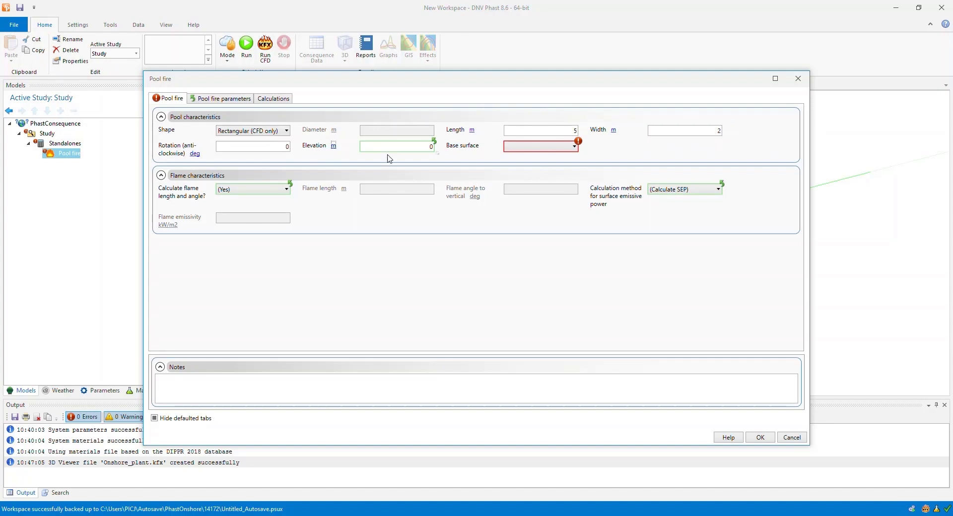
pyautogui.click(530, 148)
pyautogui.click(553, 158)
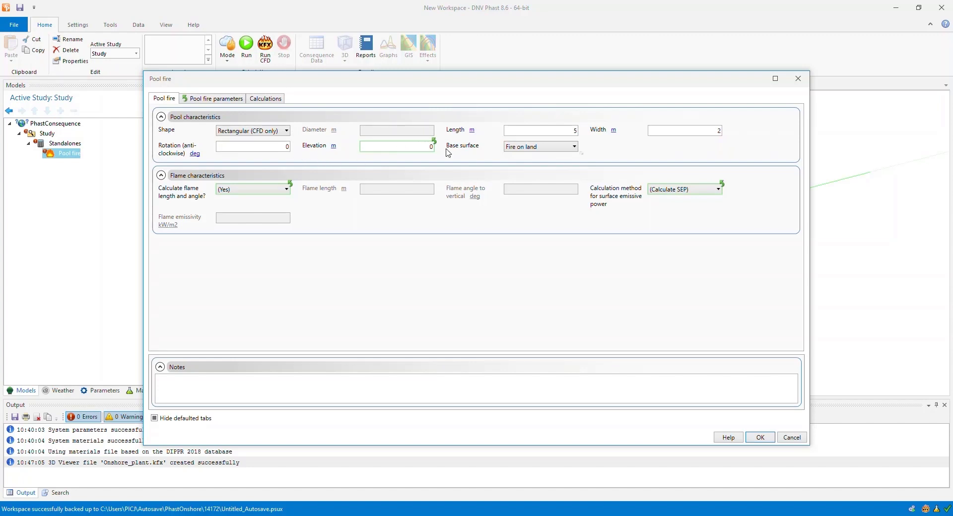
pyautogui.click(760, 438)
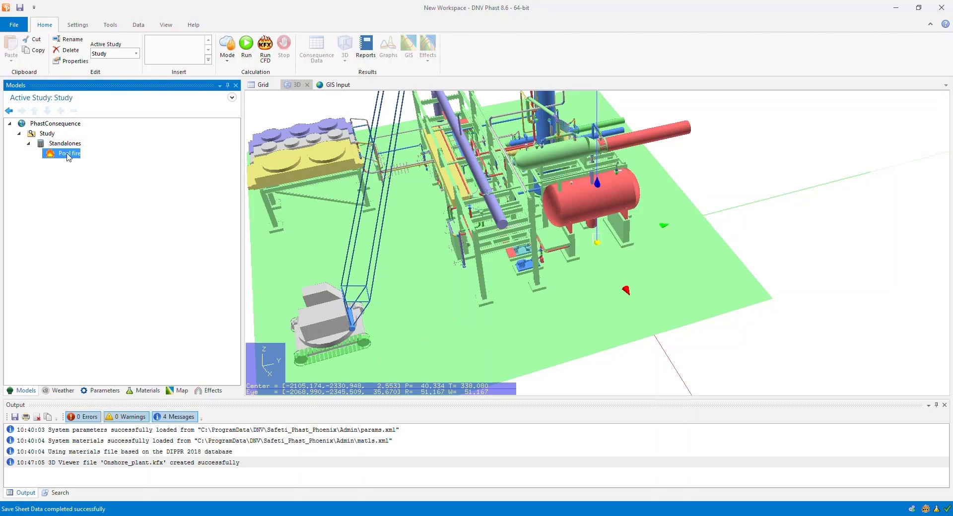
# Review the pool fire's elevation, radiation levels, temperature levels, exposure parameters and CFD time step settings
pyautogui.moveTo(612, 292); pyautogui.dragTo(598, 211)
pyautogui.scroll(5, 594, 258)
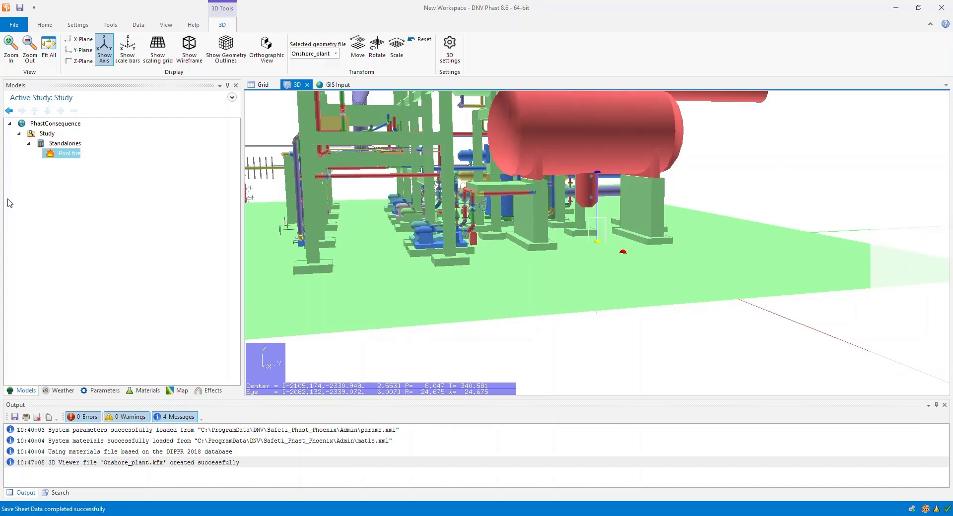
pyautogui.doubleClick(61, 154)
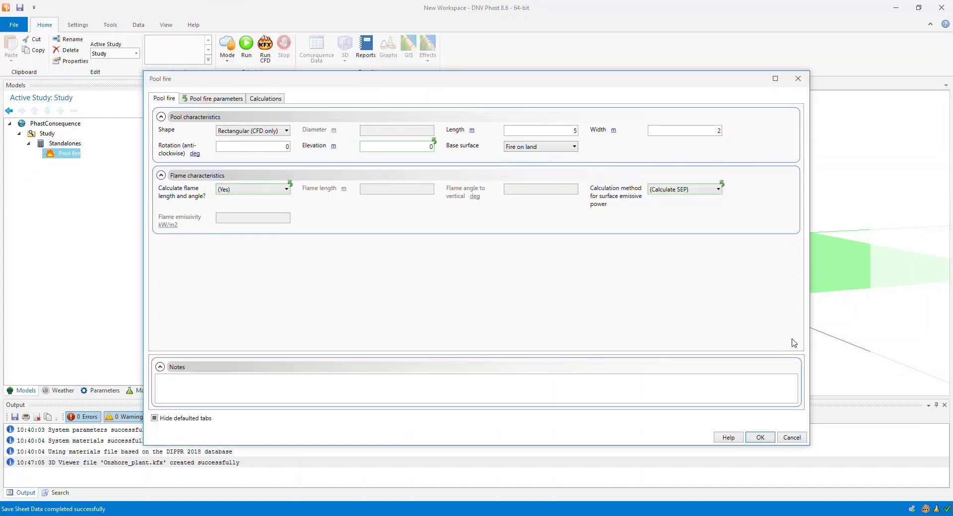
pyautogui.moveTo(674, 447); pyautogui.dragTo(675, 357)
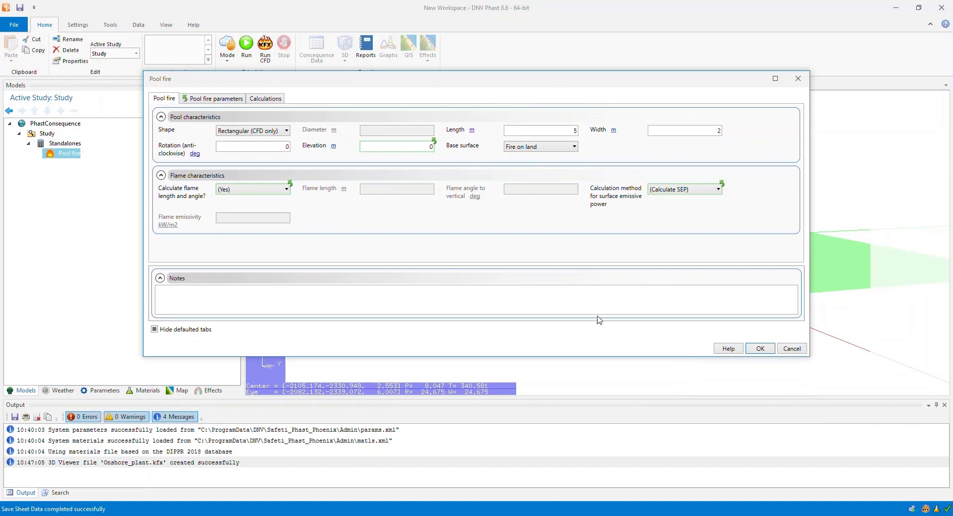
pyautogui.click(424, 149)
pyautogui.click(211, 99)
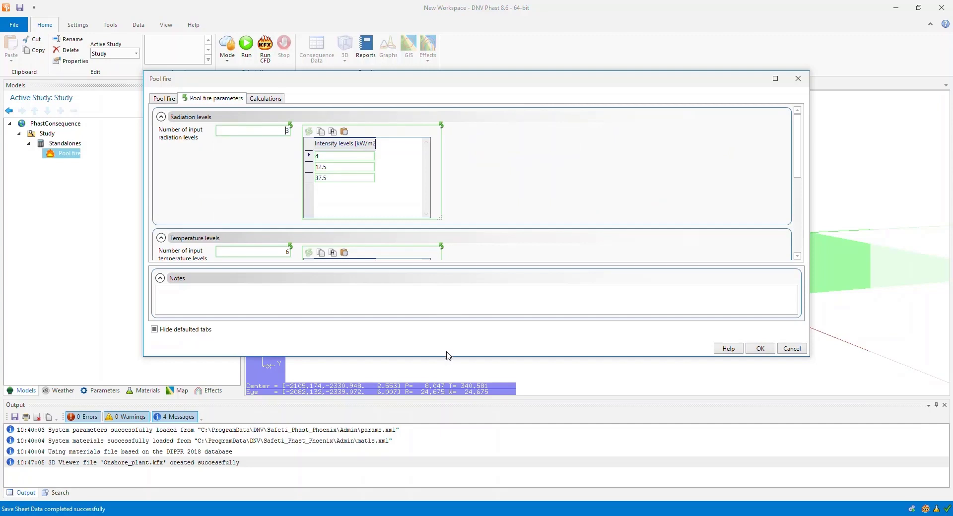
pyautogui.moveTo(449, 356); pyautogui.dragTo(443, 467)
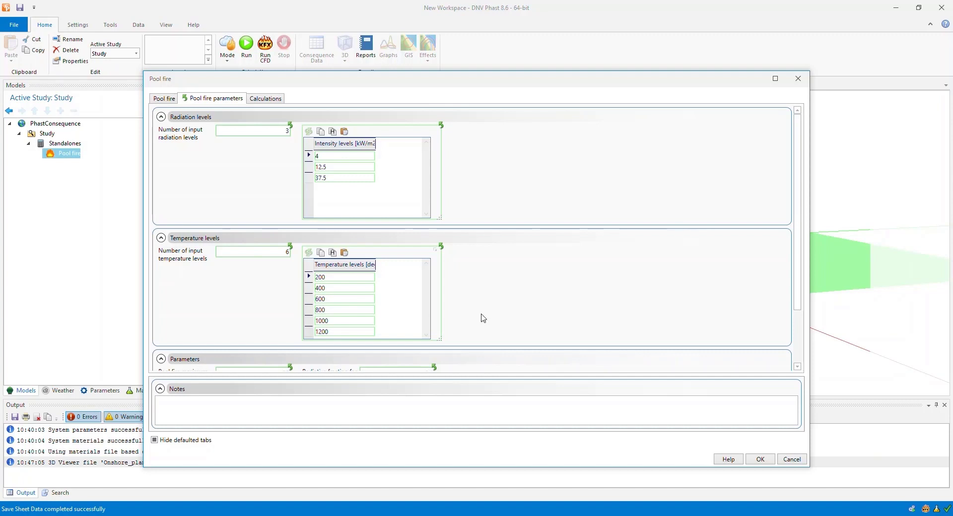
pyautogui.scroll(-3, 515, 318)
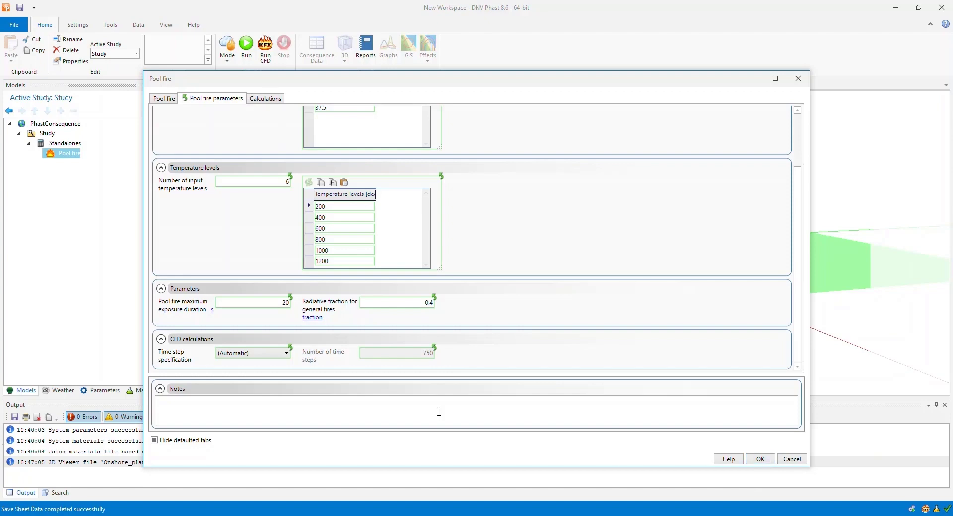
pyautogui.click(759, 459)
# Set up a CFD run for the pool fire and exclude Category 1.5/D from the selected weathers
pyautogui.scroll(-10, 461, 249)
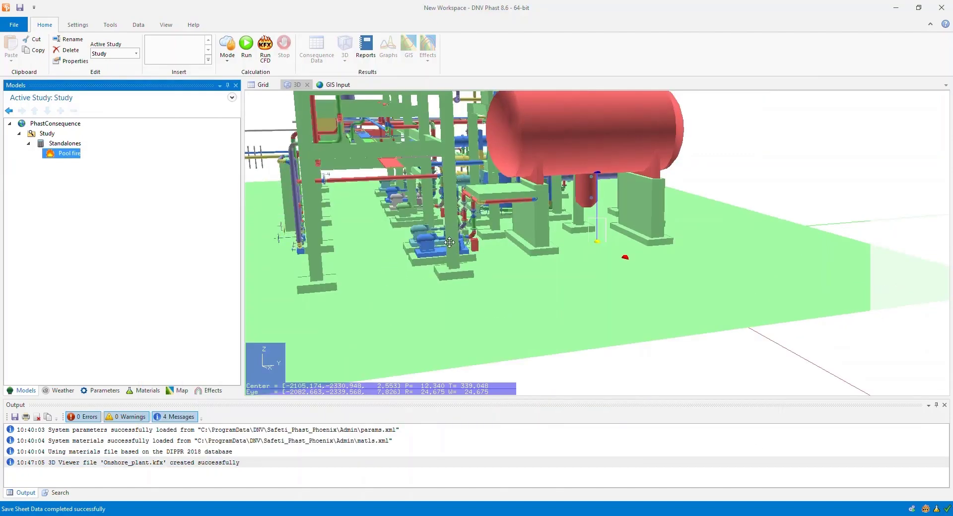
pyautogui.moveTo(514, 284); pyautogui.dragTo(522, 296)
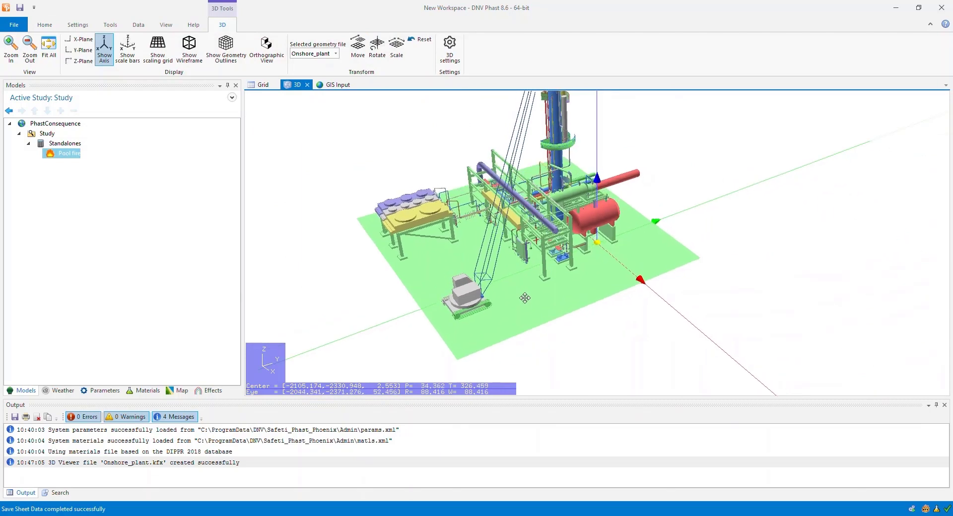
pyautogui.click(52, 25)
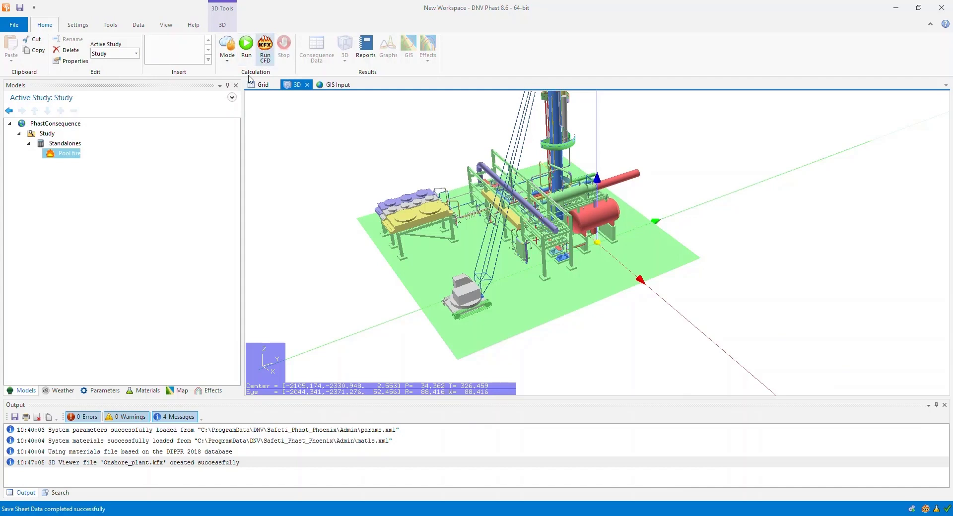
pyautogui.click(65, 158)
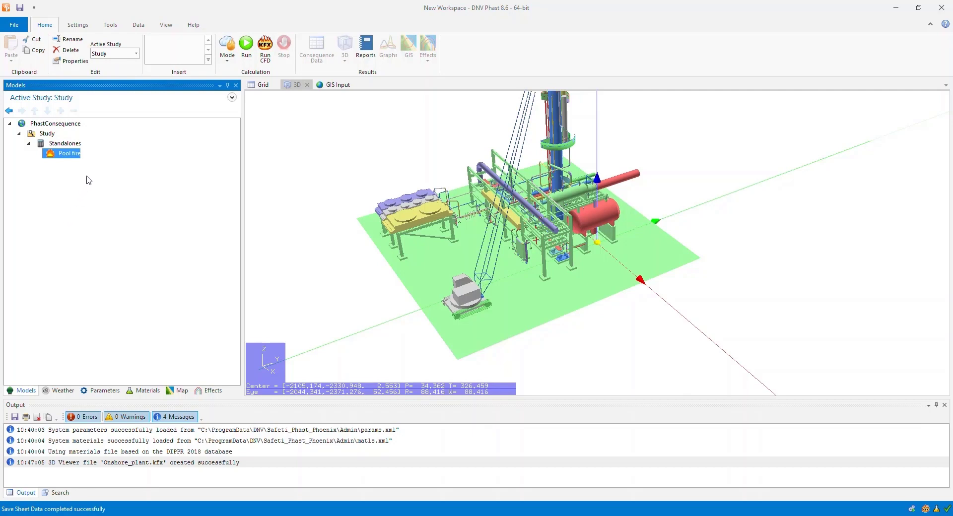
pyautogui.click(265, 48)
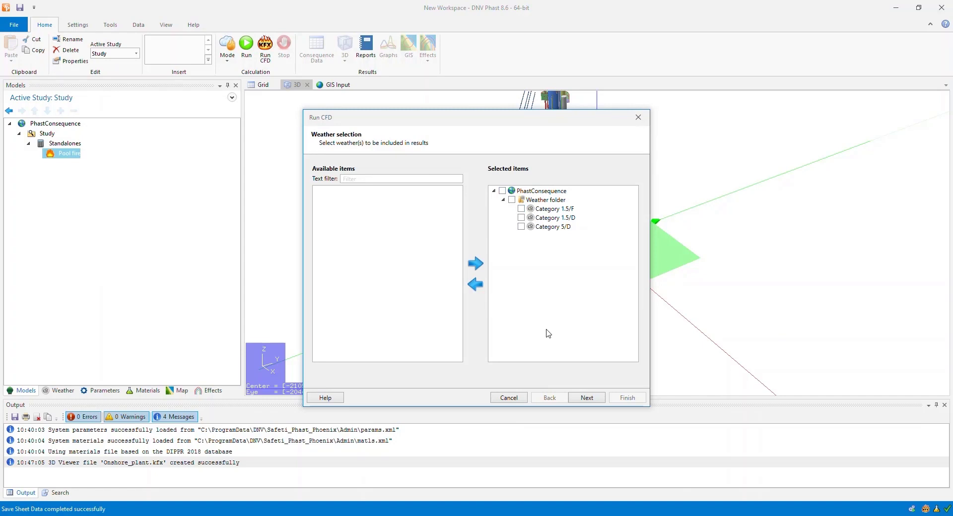
pyautogui.click(522, 218)
pyautogui.click(475, 287)
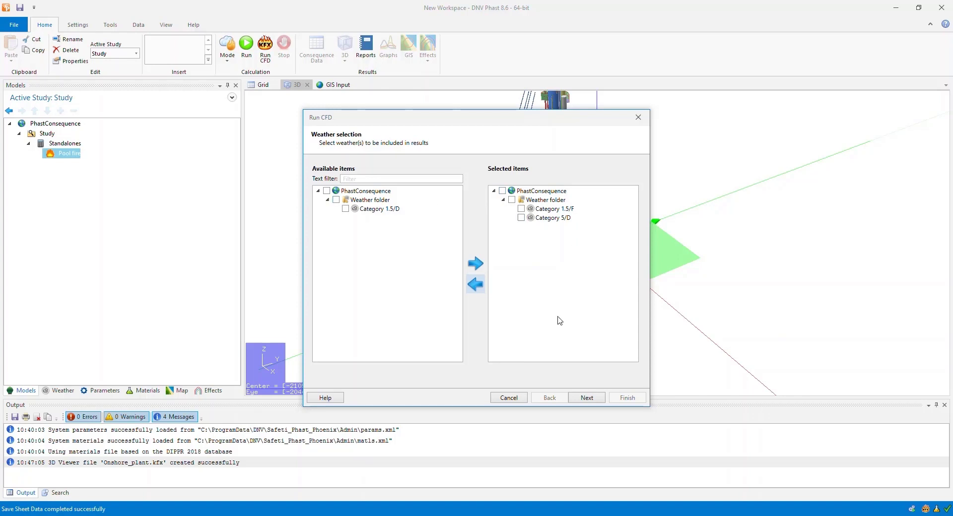
# Accept the 270 deg wind direction and the Onshore_plant geometry, and start the CFD calculation
pyautogui.click(587, 399)
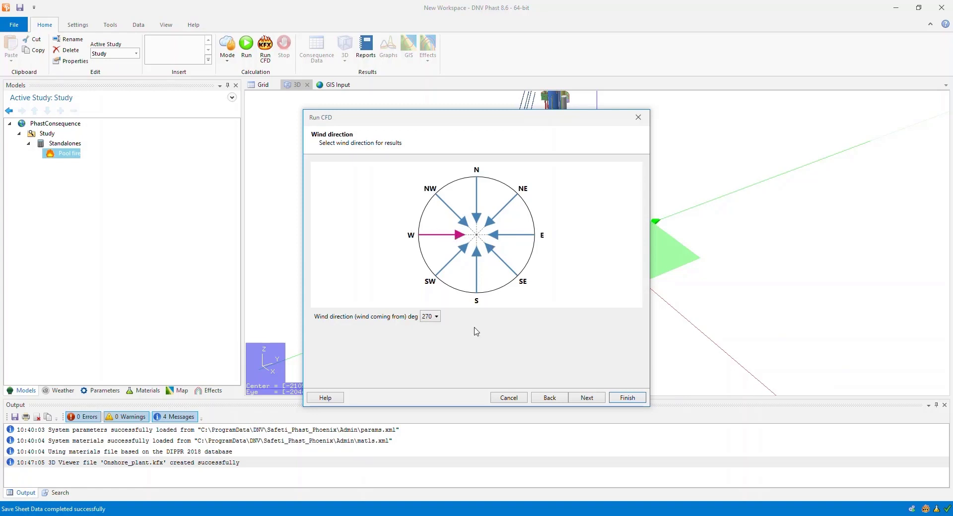
pyautogui.click(587, 398)
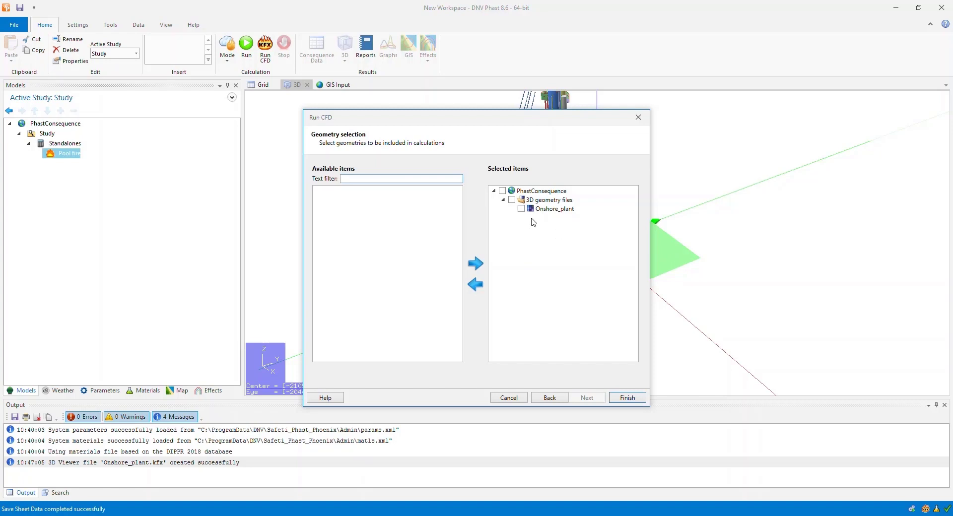
pyautogui.click(626, 398)
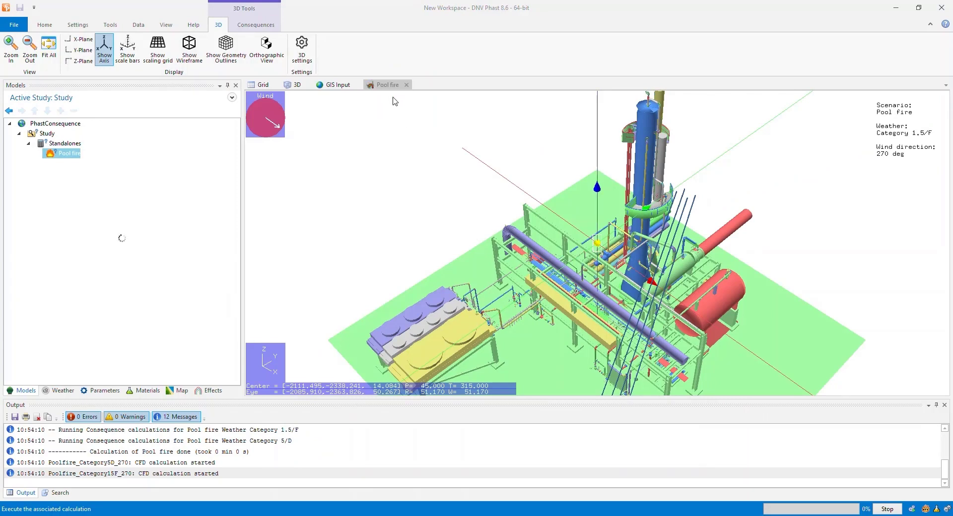
# Examine the rectangular pool beneath the red horizontal vessel and the CFD calculation messages in the output log
pyautogui.moveTo(546, 311); pyautogui.dragTo(495, 291)
pyautogui.scroll(5, 668, 207)
pyautogui.moveTo(673, 233); pyautogui.dragTo(596, 297)
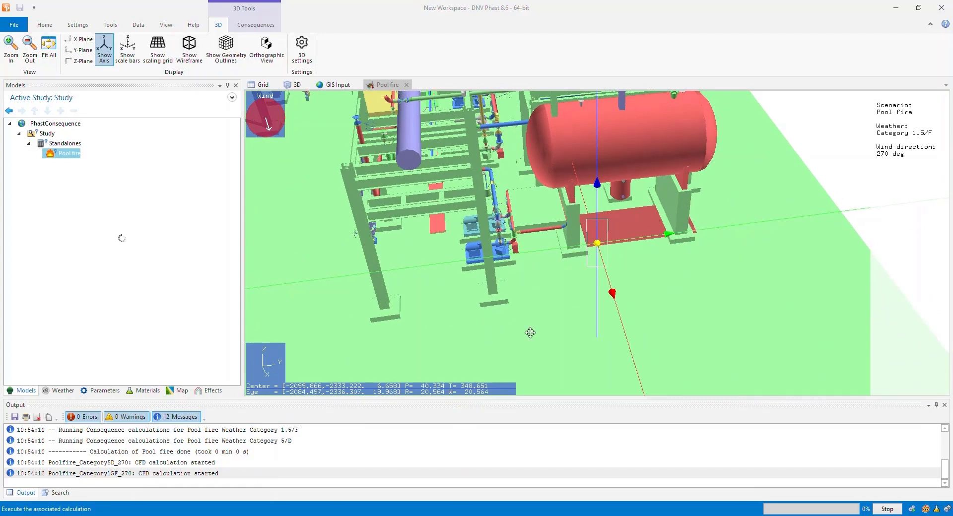
pyautogui.moveTo(528, 332); pyautogui.dragTo(589, 319)
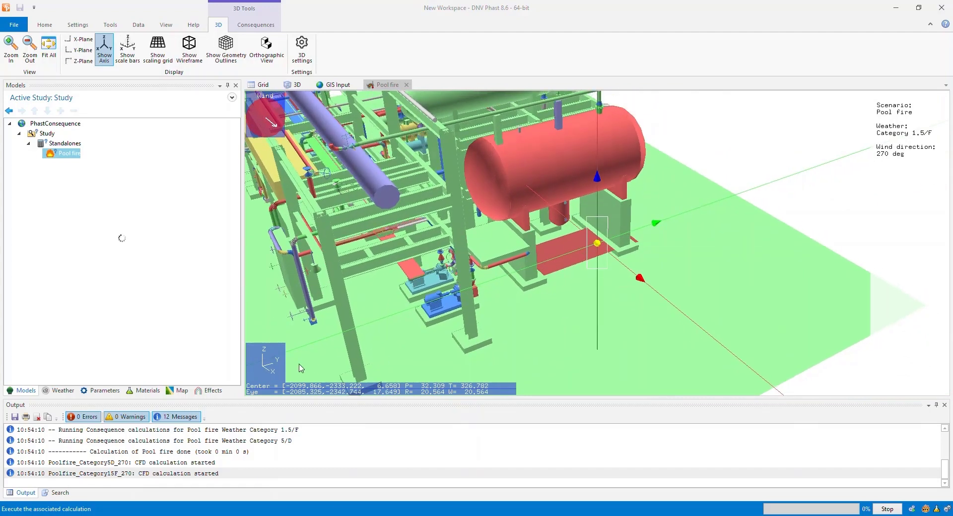
pyautogui.click(269, 452)
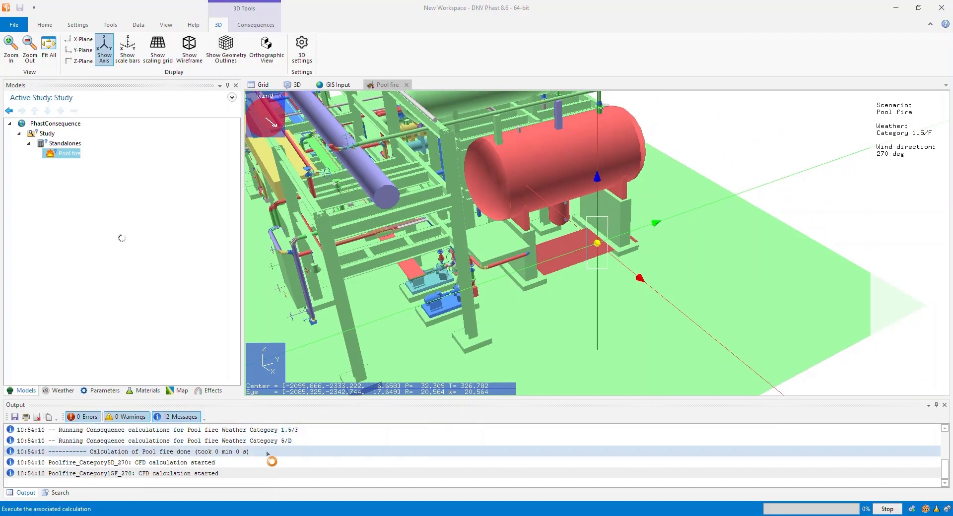
pyautogui.click(221, 463)
pyautogui.click(256, 475)
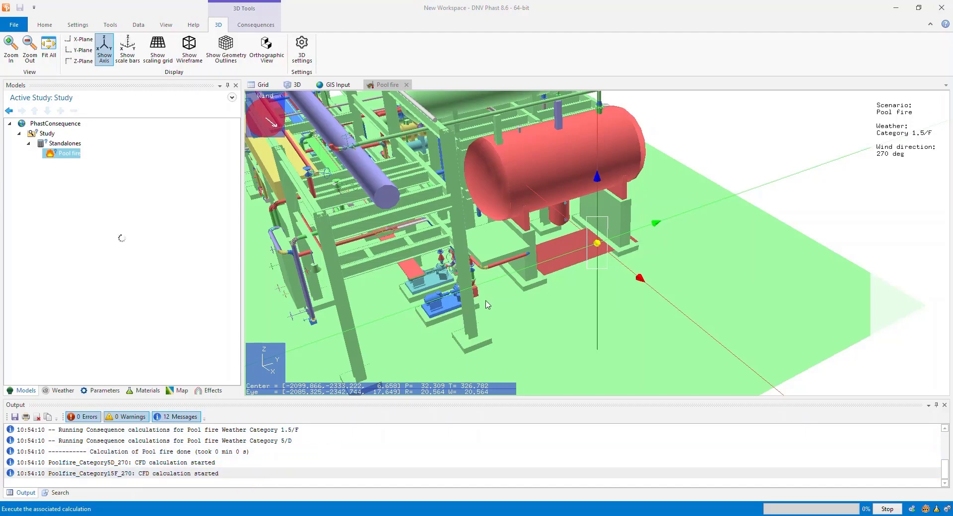
# Examine the developing pool fire isosurfaces under the red vessel from several sides and up close
pyautogui.moveTo(489, 305); pyautogui.dragTo(497, 321)
pyautogui.scroll(-3, 497, 322)
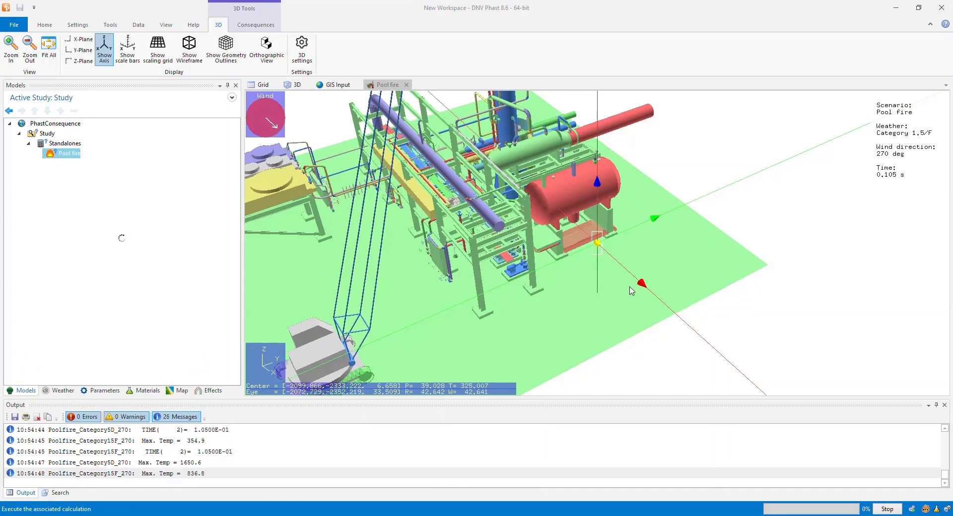
pyautogui.moveTo(449, 318); pyautogui.dragTo(720, 312)
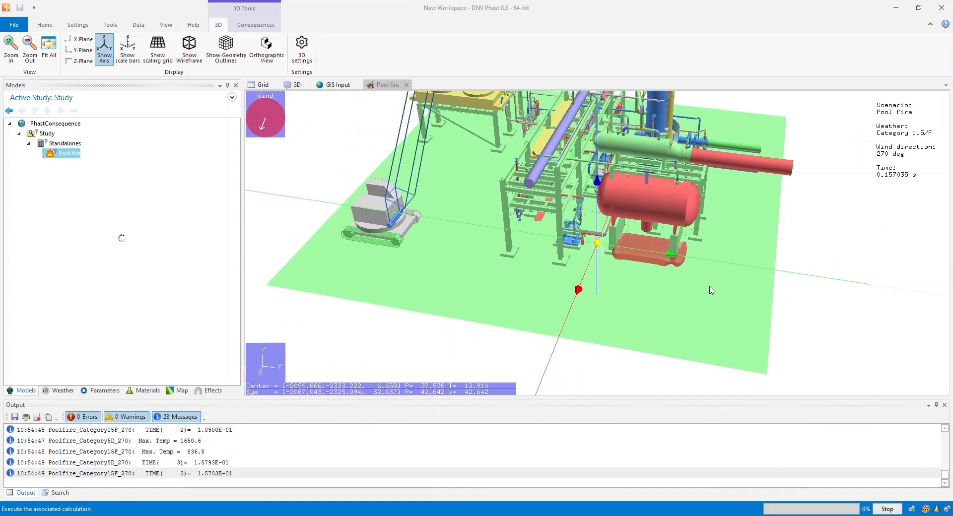
pyautogui.scroll(5, 719, 298)
pyautogui.moveTo(617, 312); pyautogui.dragTo(596, 268)
pyautogui.scroll(3, 645, 298)
pyautogui.moveTo(680, 316); pyautogui.dragTo(526, 298)
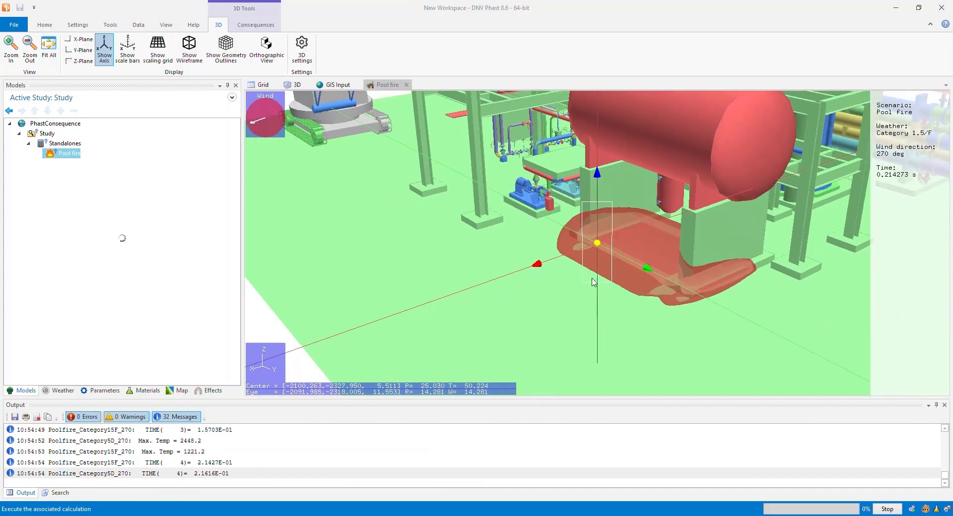
# Hide and redisplay the Category 5/D and Category 1.5/F pool fire isosurfaces to compare them
pyautogui.click(256, 26)
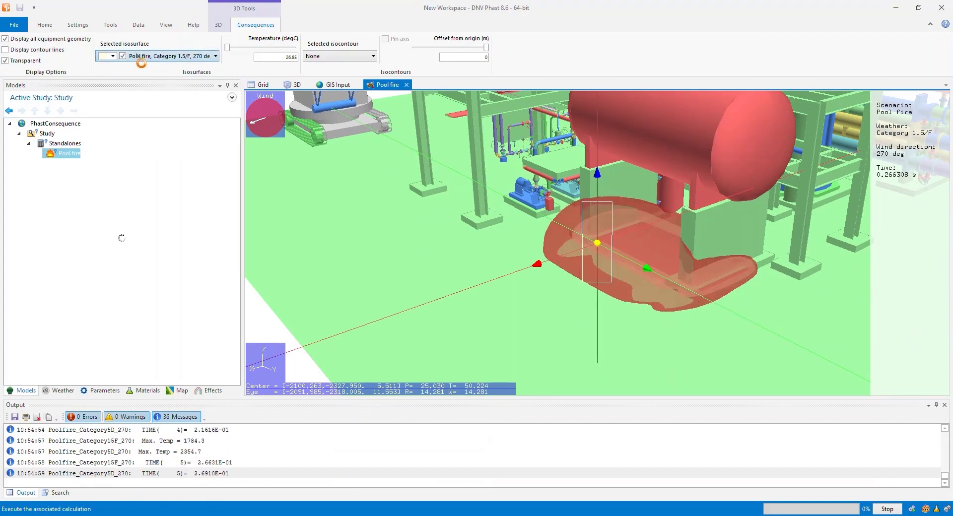
pyautogui.click(166, 58)
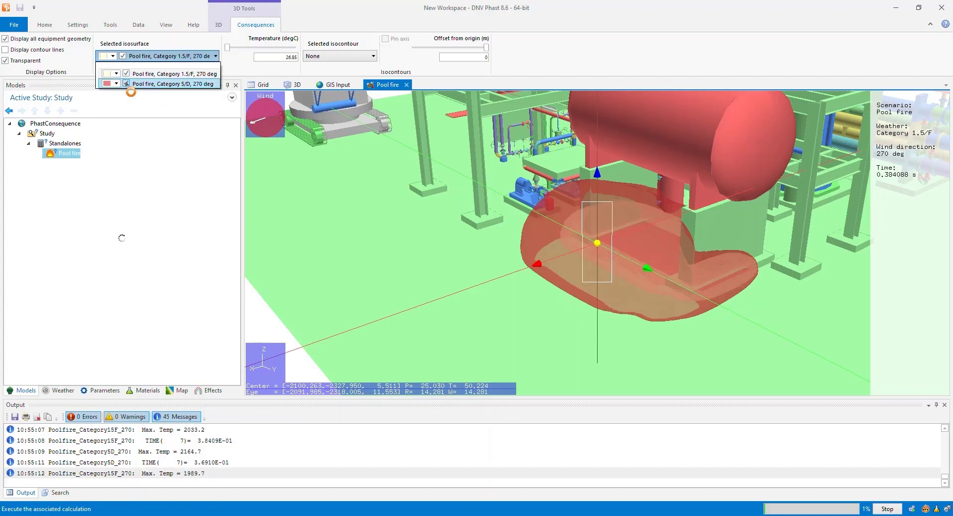
pyautogui.click(126, 84)
pyautogui.click(144, 57)
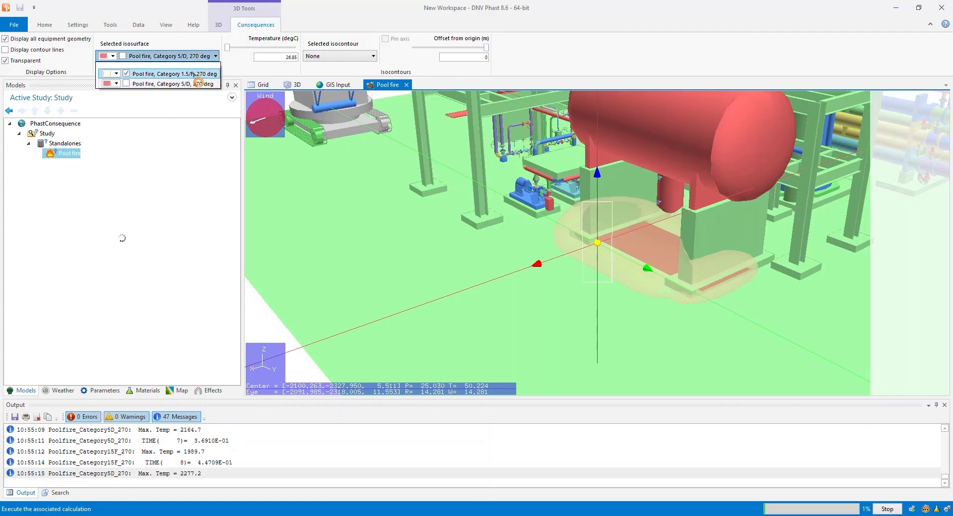
pyautogui.click(126, 73)
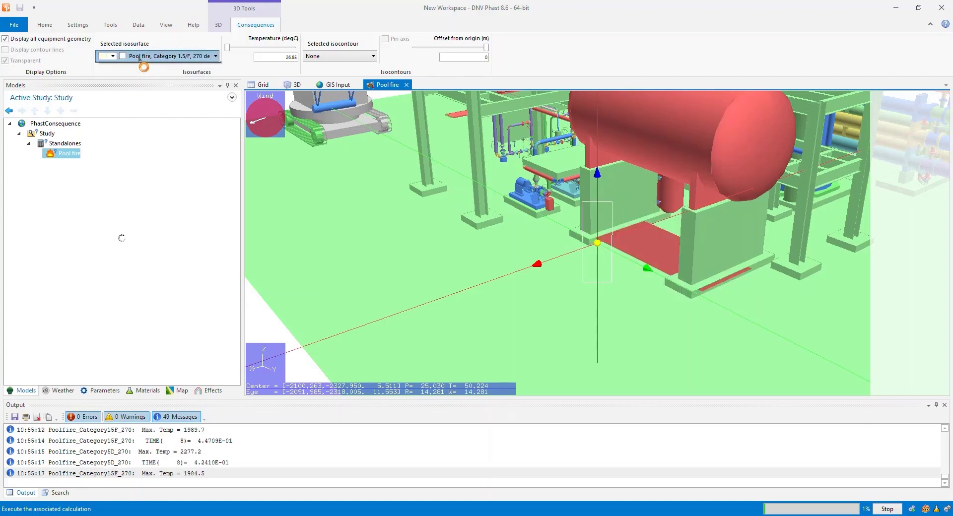
pyautogui.click(143, 58)
pyautogui.click(125, 84)
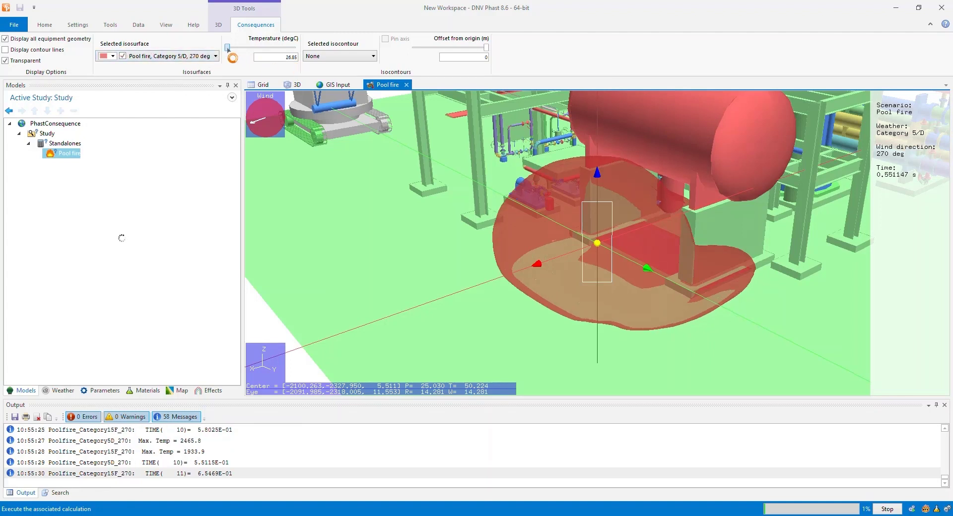
# Raise the temperature of the Category 5/D pool fire isosurface to about 419 degC
pyautogui.moveTo(228, 48); pyautogui.dragTo(238, 48)
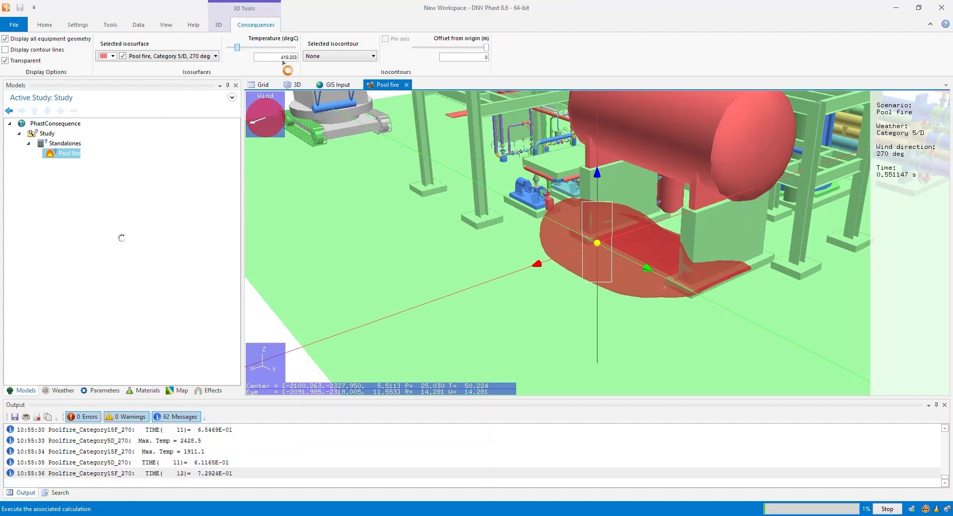
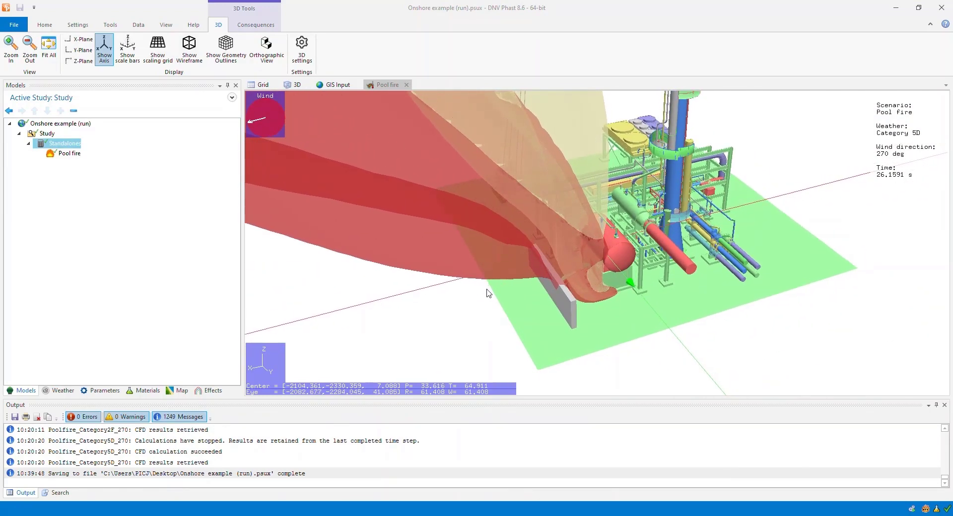
# Hide the Category 2F and Category 5D pool fire temperature isosurfaces in the Onshore example (run) results
pyautogui.click(252, 27)
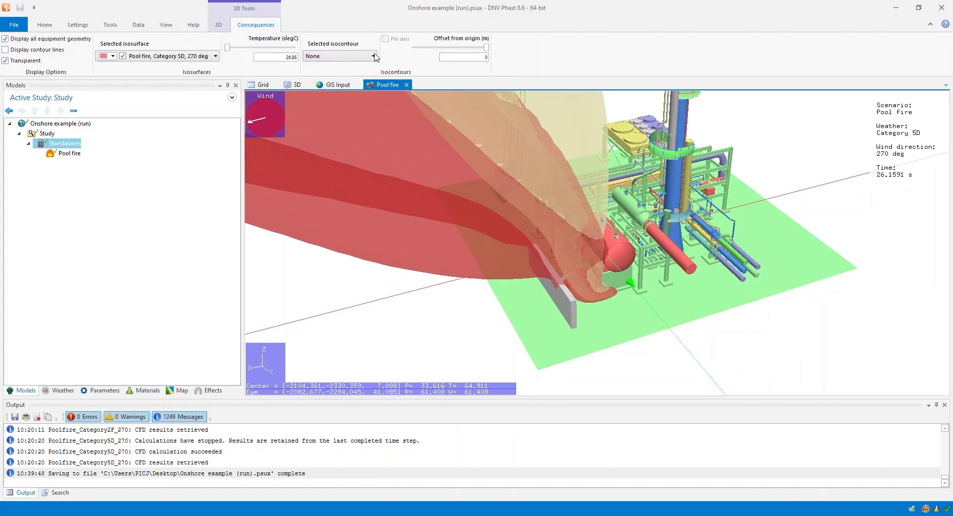
pyautogui.click(132, 58)
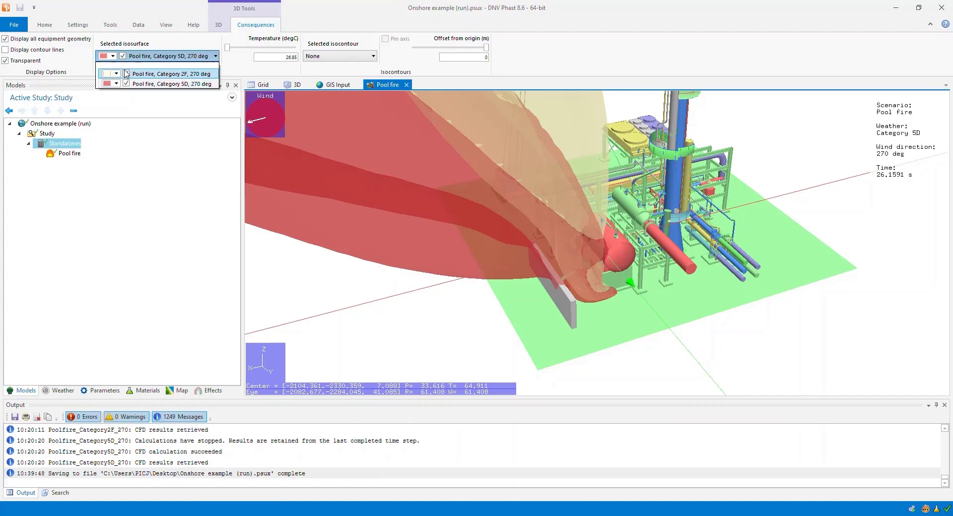
pyautogui.click(127, 73)
pyautogui.click(126, 83)
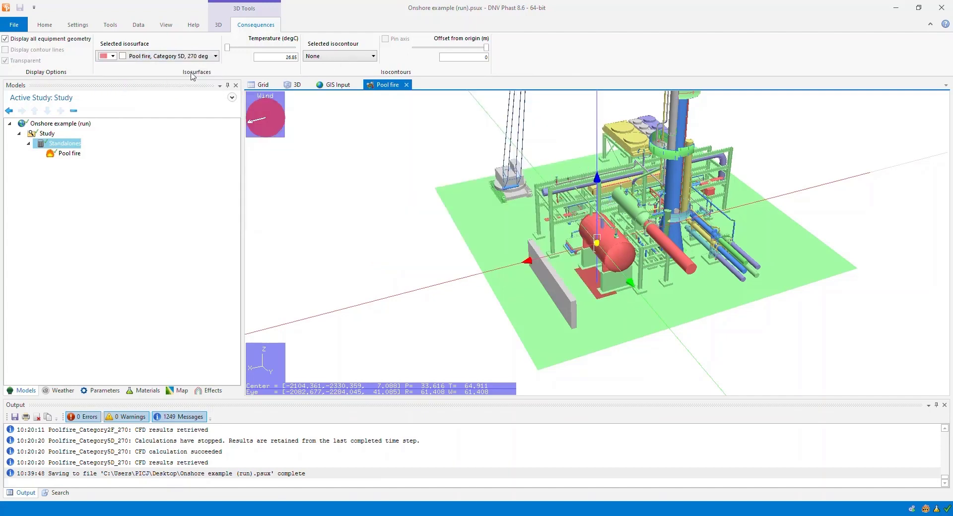
# Display the Category 2F x plane temperature isocontour at an offset of about -2103.47 m and examine it around the red vessel
pyautogui.click(355, 56)
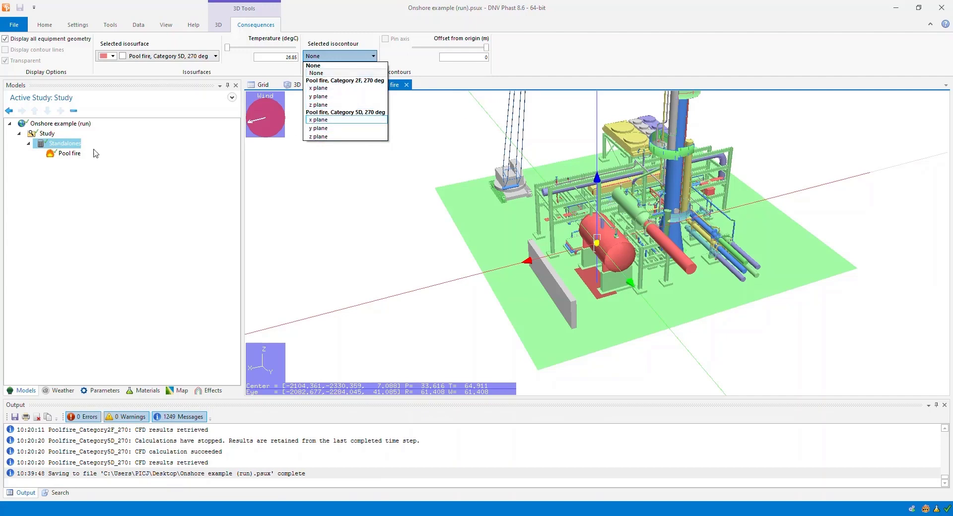
pyautogui.click(342, 89)
pyautogui.moveTo(616, 300); pyautogui.dragTo(554, 297)
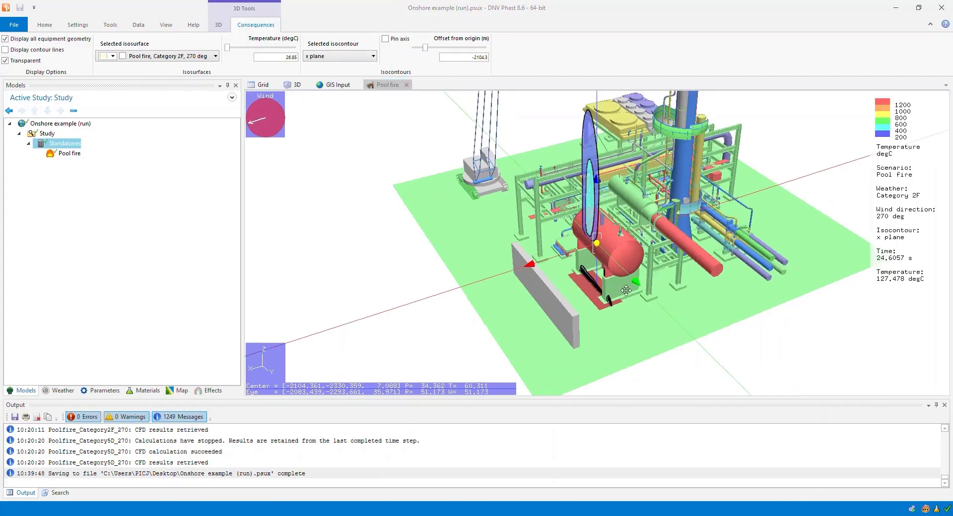
pyautogui.scroll(2, 555, 297)
pyautogui.moveTo(425, 47); pyautogui.dragTo(426, 48)
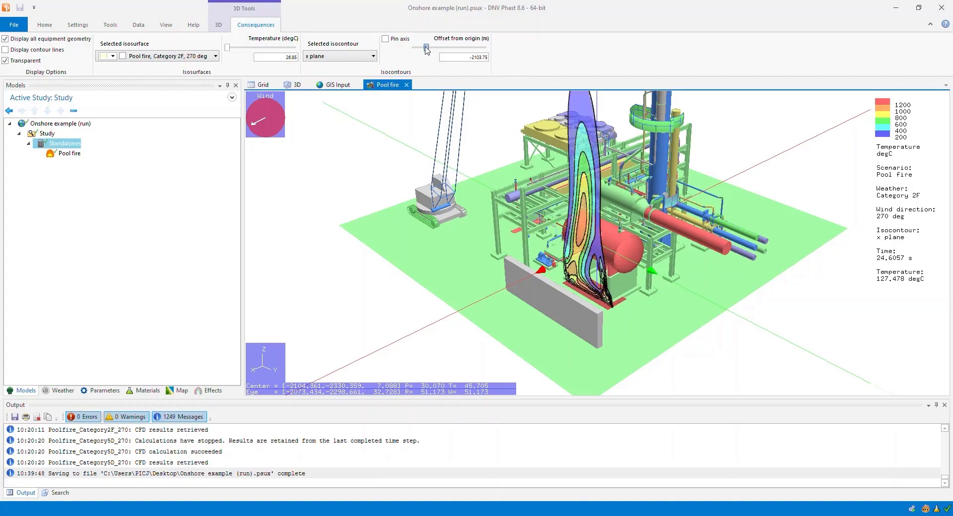
pyautogui.scroll(5, 555, 278)
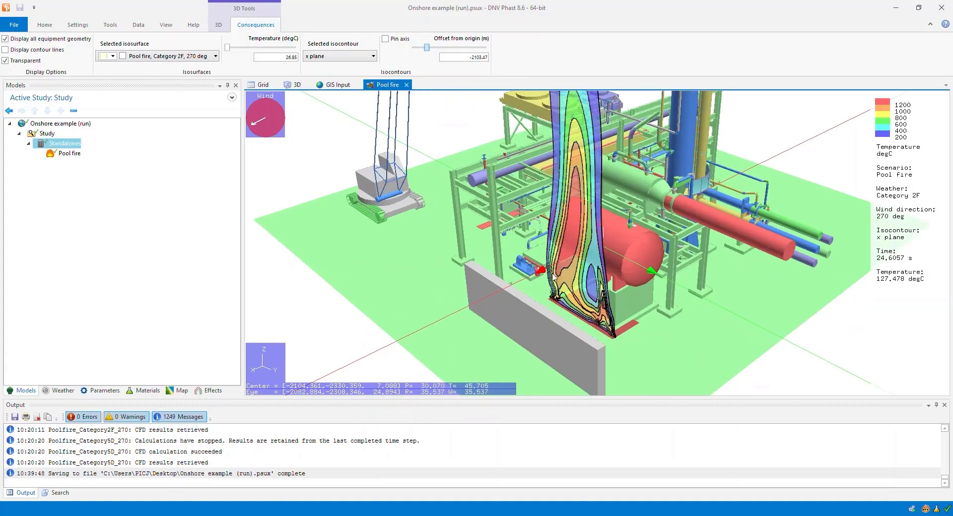
pyautogui.moveTo(666, 287); pyautogui.dragTo(735, 306)
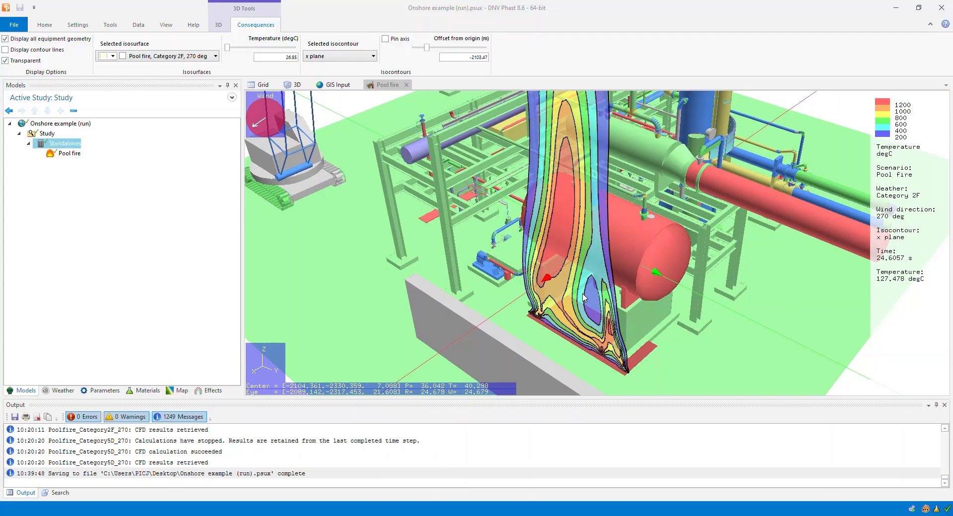
pyautogui.moveTo(560, 282); pyautogui.dragTo(509, 319)
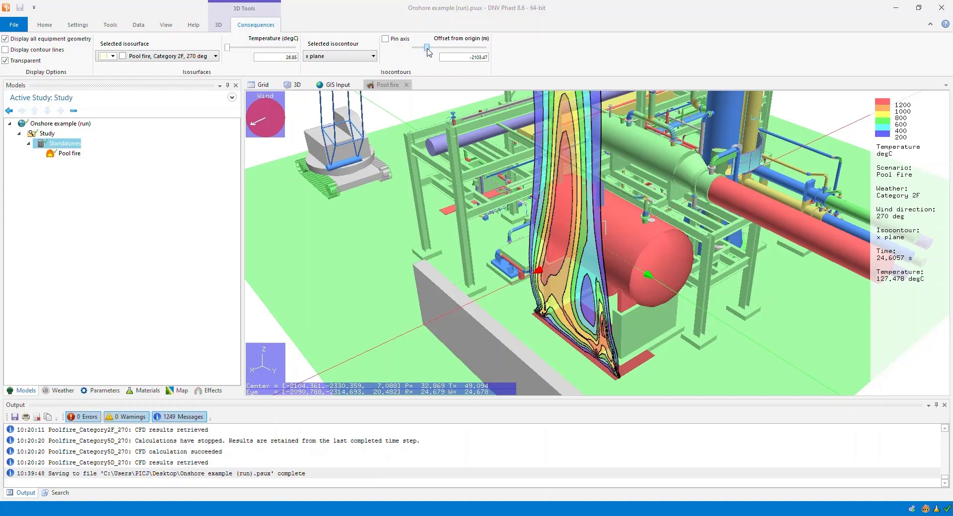
# Shift the x plane isocontour to an offset of about -2101.53 m and return it to -2103.47 m to compare the sections
pyautogui.moveTo(616, 291); pyautogui.dragTo(498, 312)
pyautogui.moveTo(427, 47); pyautogui.dragTo(431, 52)
pyautogui.moveTo(446, 232); pyautogui.dragTo(576, 244)
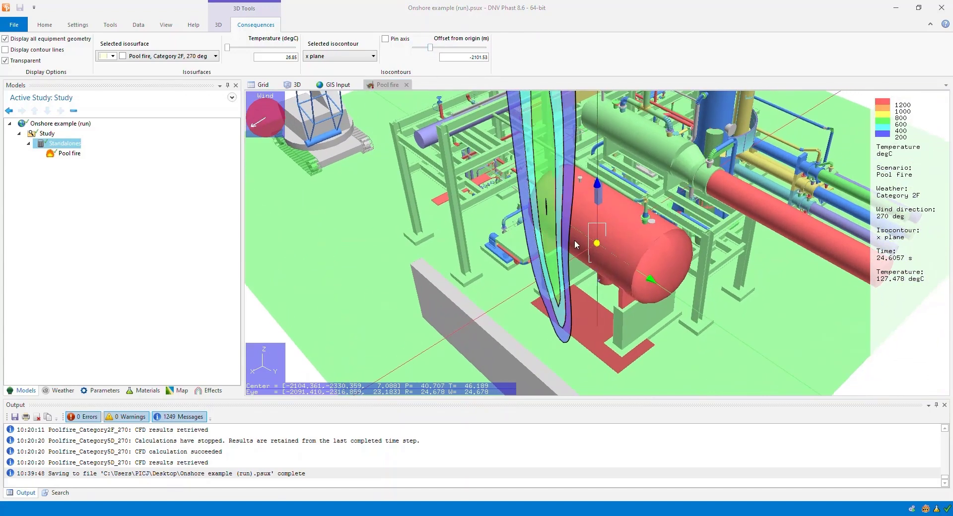
pyautogui.scroll(-5, 575, 245)
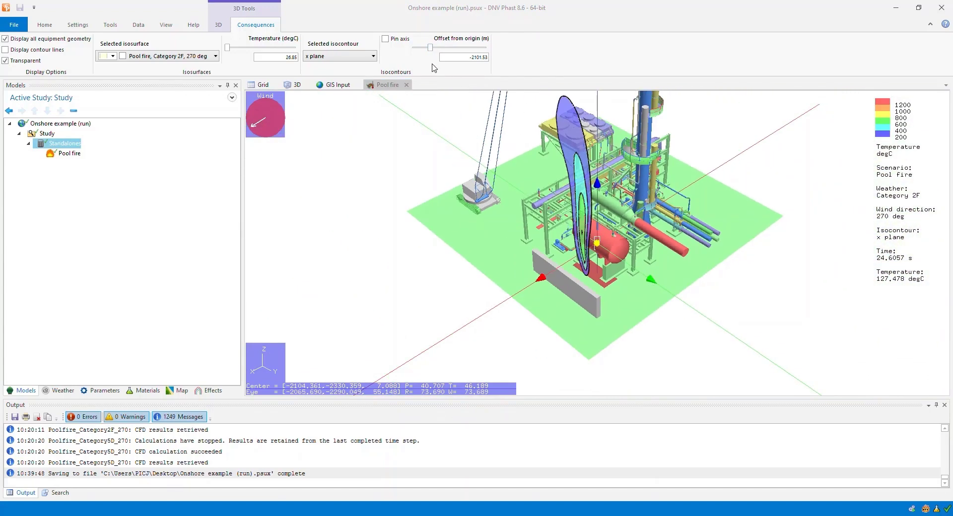
pyautogui.moveTo(434, 54); pyautogui.dragTo(429, 52)
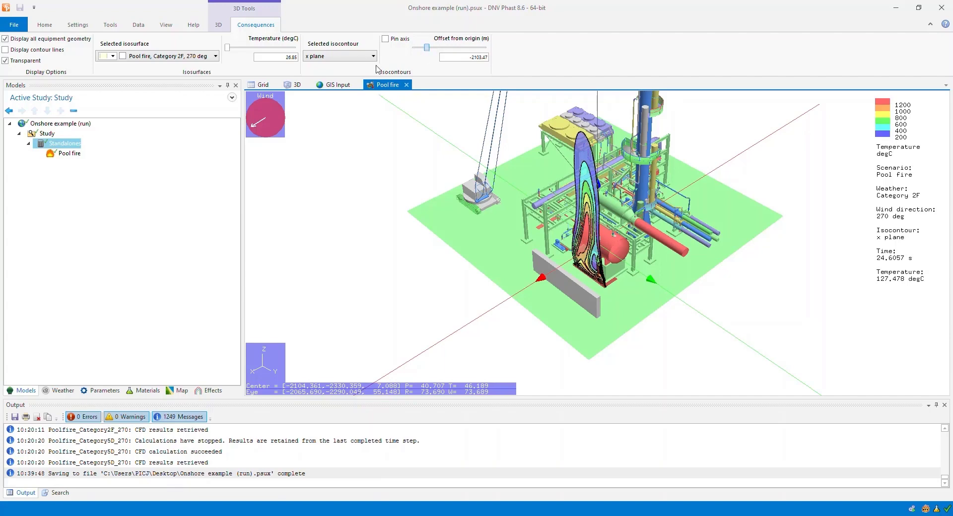
# Display the Category 2F y plane temperature isocontour at an offset of about -2329.8 m and inspect it near the pool
pyautogui.click(338, 56)
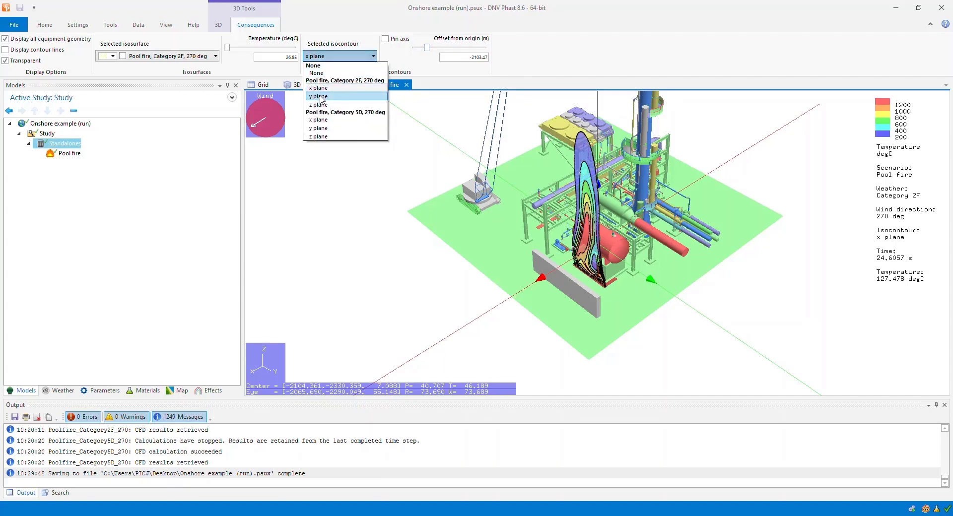
pyautogui.click(321, 97)
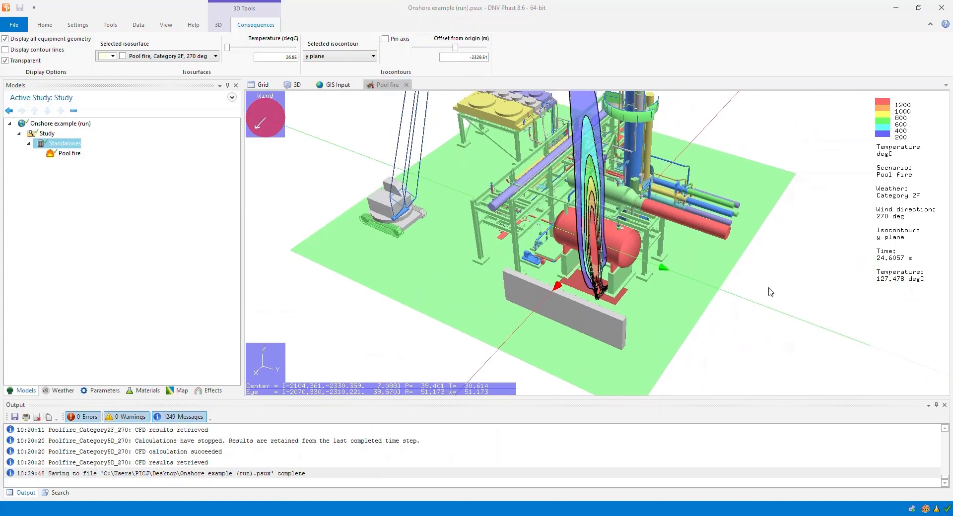
pyautogui.moveTo(455, 50); pyautogui.dragTo(454, 49)
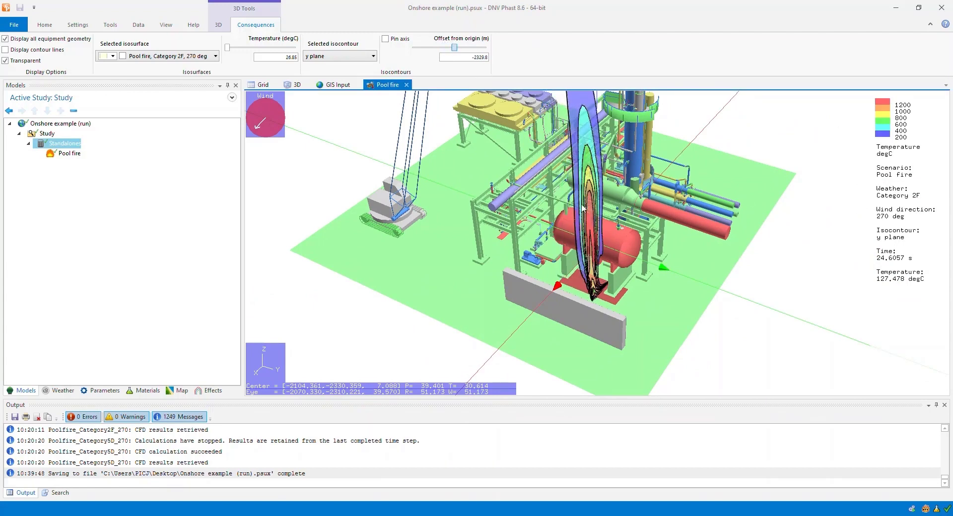
pyautogui.scroll(5, 584, 209)
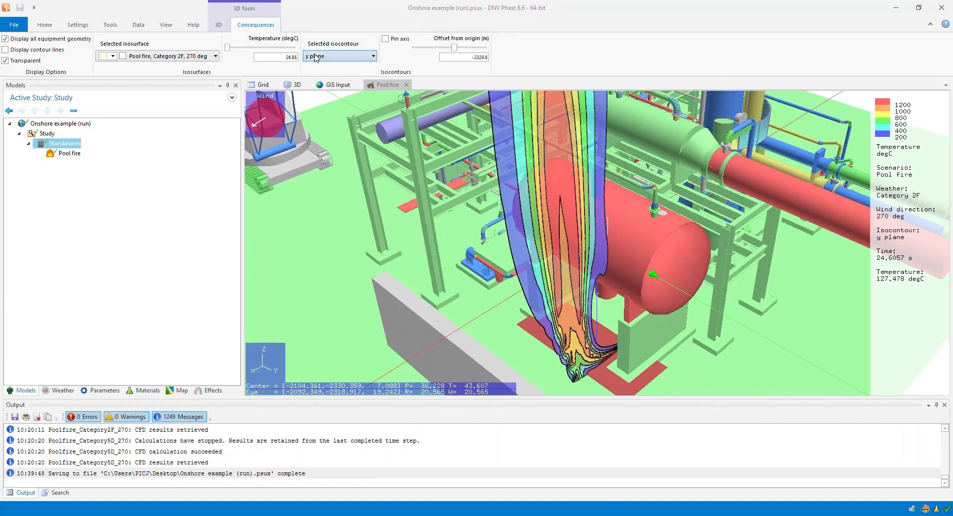
# Display the Category 2F z plane temperature isocontour at an offset of about 4.94 m
pyautogui.click(348, 56)
pyautogui.click(323, 107)
pyautogui.moveTo(634, 276); pyautogui.dragTo(504, 118)
pyautogui.moveTo(423, 48); pyautogui.dragTo(434, 52)
pyautogui.moveTo(434, 52); pyautogui.dragTo(426, 52)
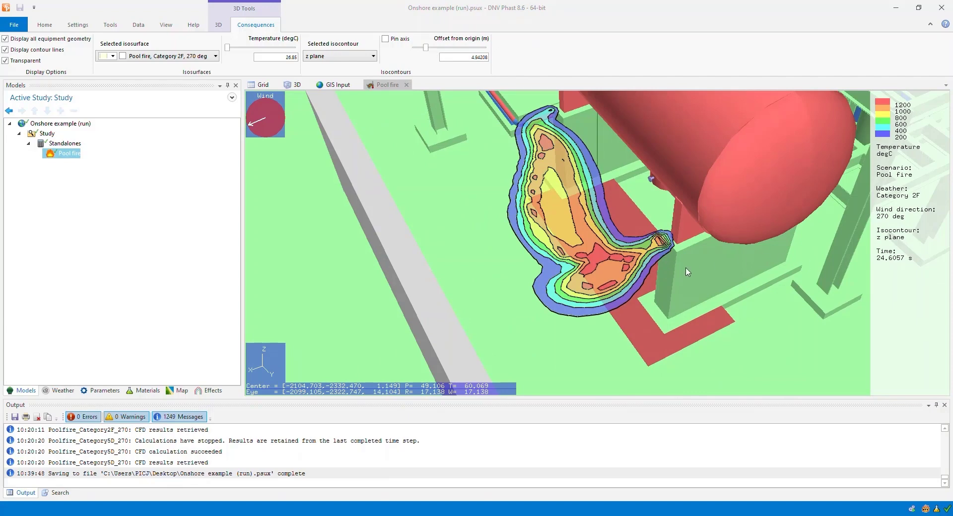
# Probe the temperature at two points inside the z plane contour beside the red vessel
pyautogui.scroll(-2, 688, 272)
pyautogui.moveTo(706, 288); pyautogui.dragTo(667, 272)
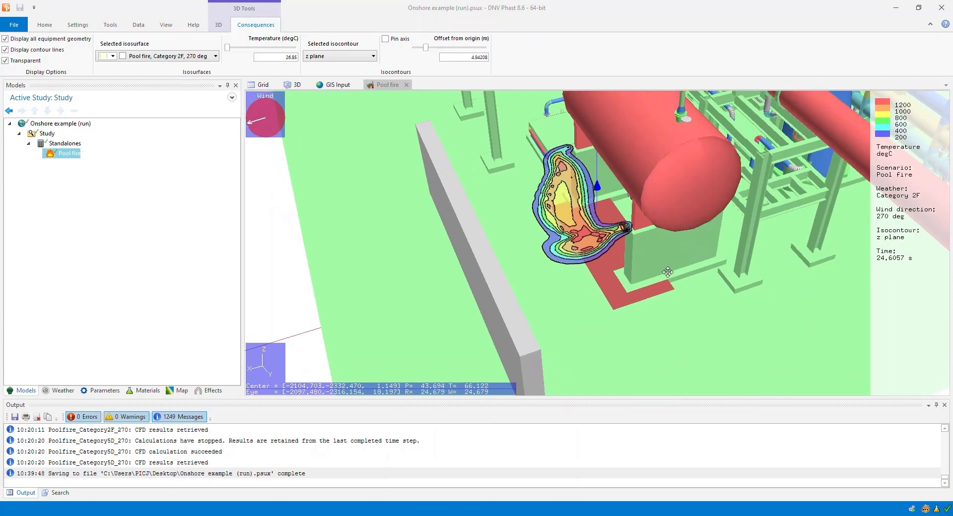
pyautogui.doubleClick(575, 193)
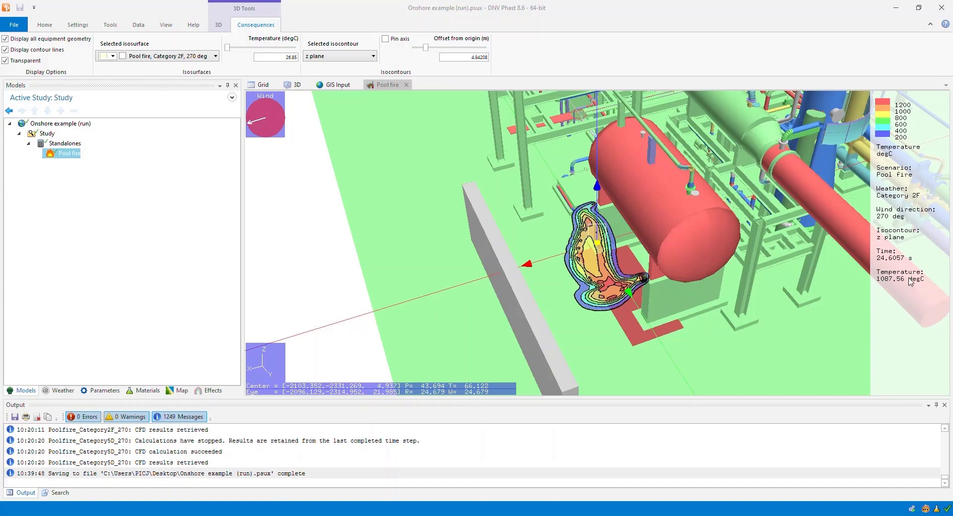
pyautogui.scroll(4, 618, 256)
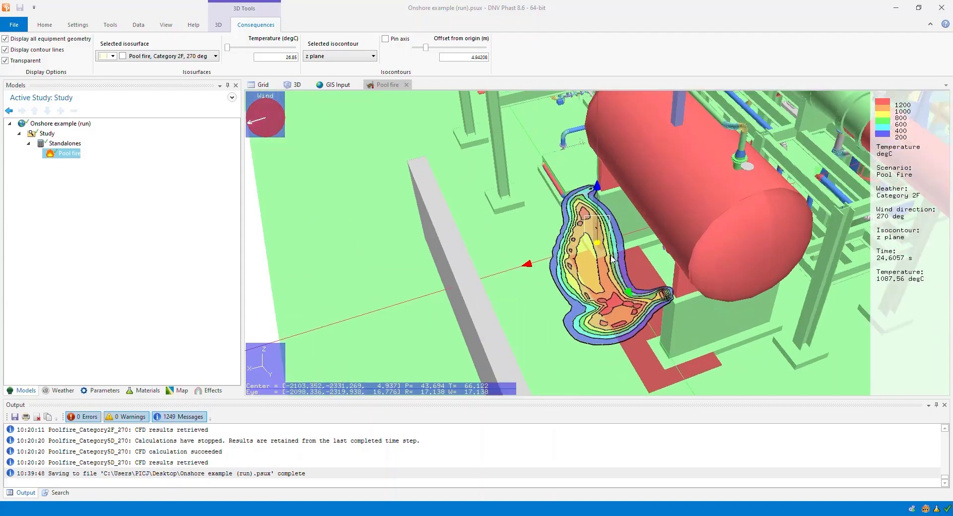
pyautogui.moveTo(619, 319); pyautogui.dragTo(622, 317, button='middle')
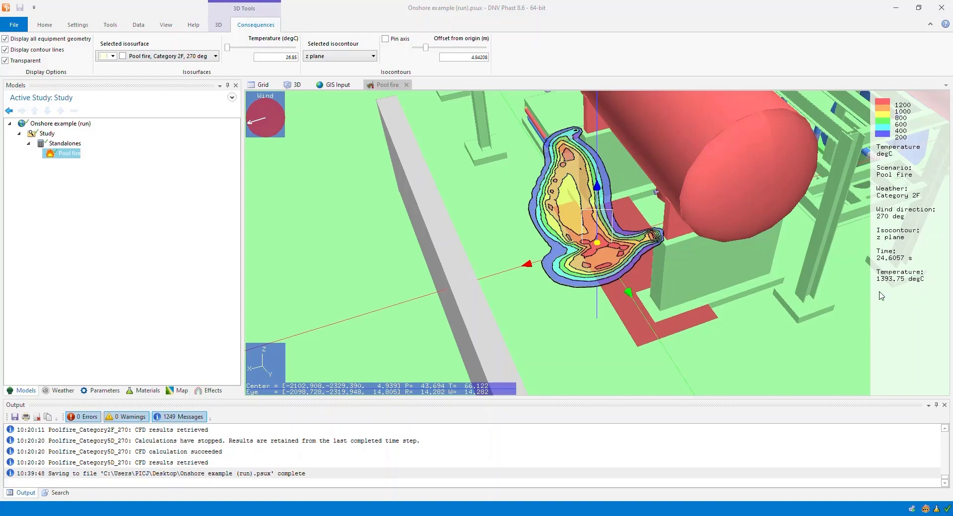
# Probe the temperature at a point on the red vessel and examine the contour beside it from above
pyautogui.moveTo(657, 257)
pyautogui.mouseDown()
pyautogui.moveTo(602, 257)
pyautogui.moveTo(664, 259)
pyautogui.mouseUp()
pyautogui.scroll(-2, 675, 282)
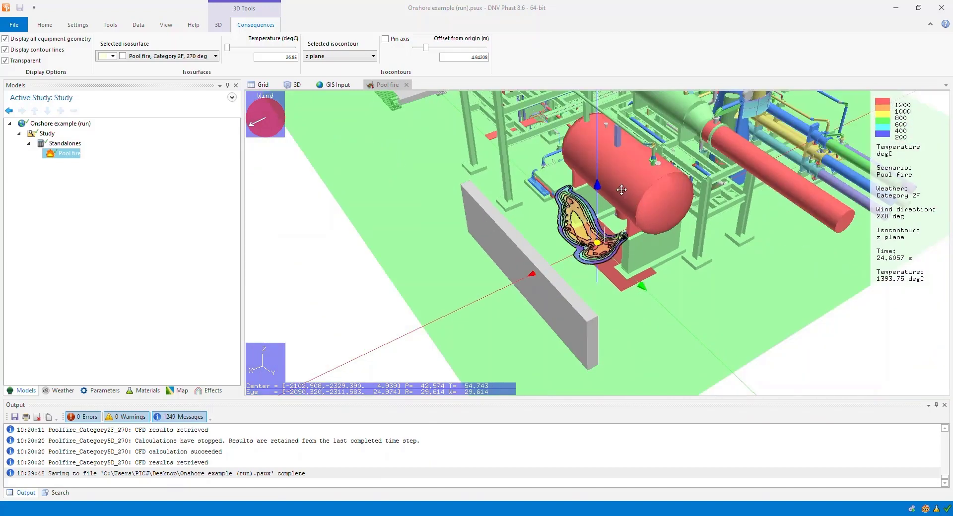
pyautogui.moveTo(622, 190); pyautogui.dragTo(632, 340, button='middle')
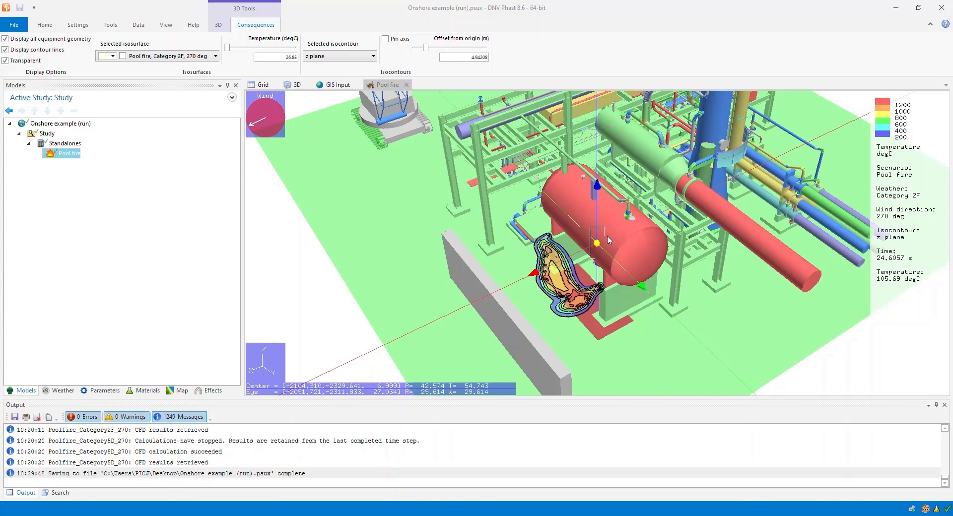
pyautogui.scroll(5, 601, 266)
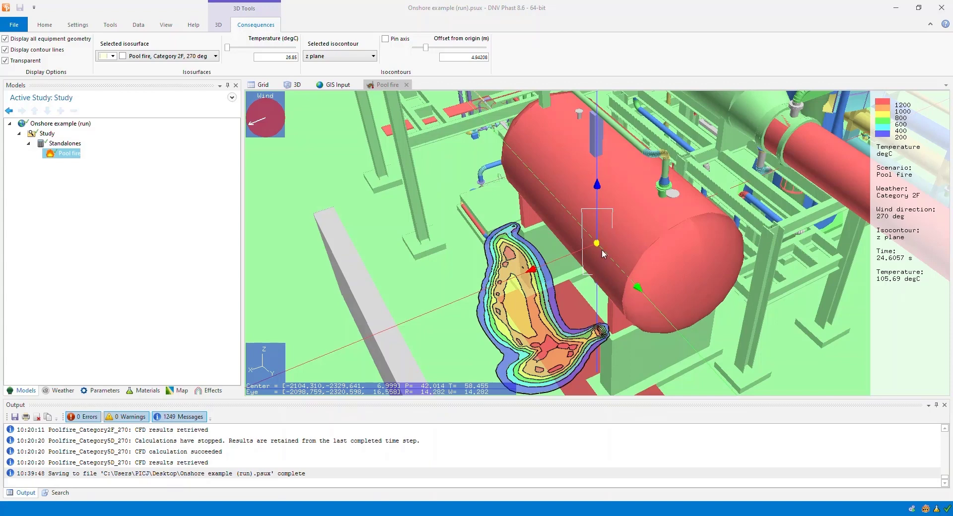
pyautogui.moveTo(611, 286); pyautogui.dragTo(498, 294)
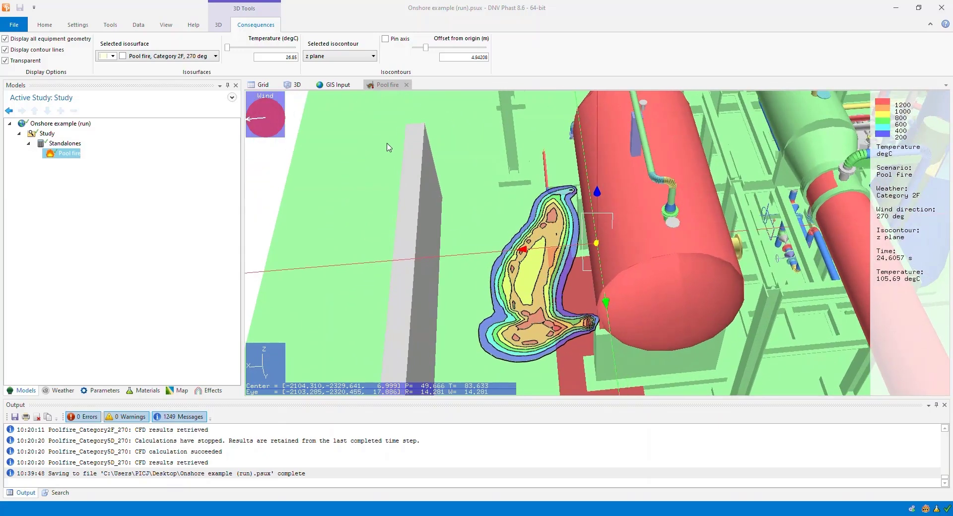
# Generate the CFD radiation results in 3D for the Pool fire scenario with the default scenario selection
pyautogui.rightClick(81, 153)
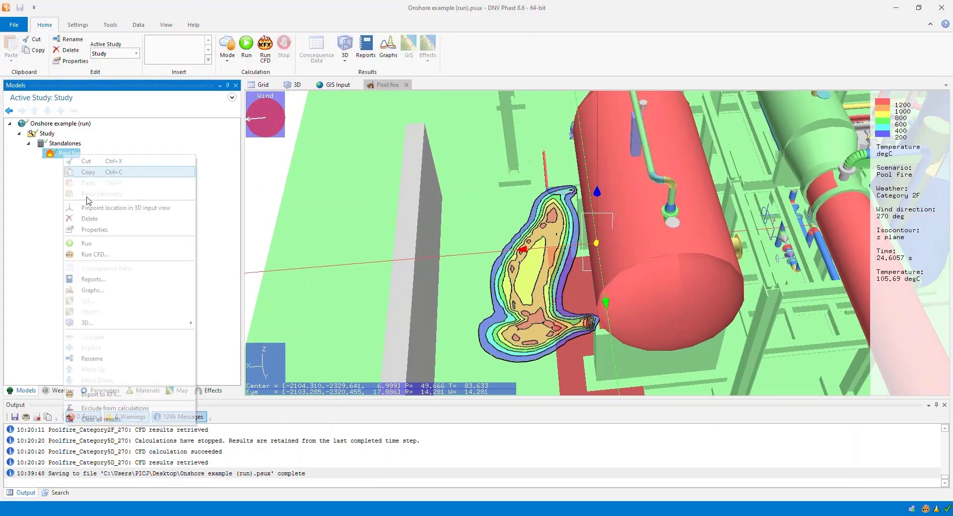
pyautogui.moveTo(176, 324)
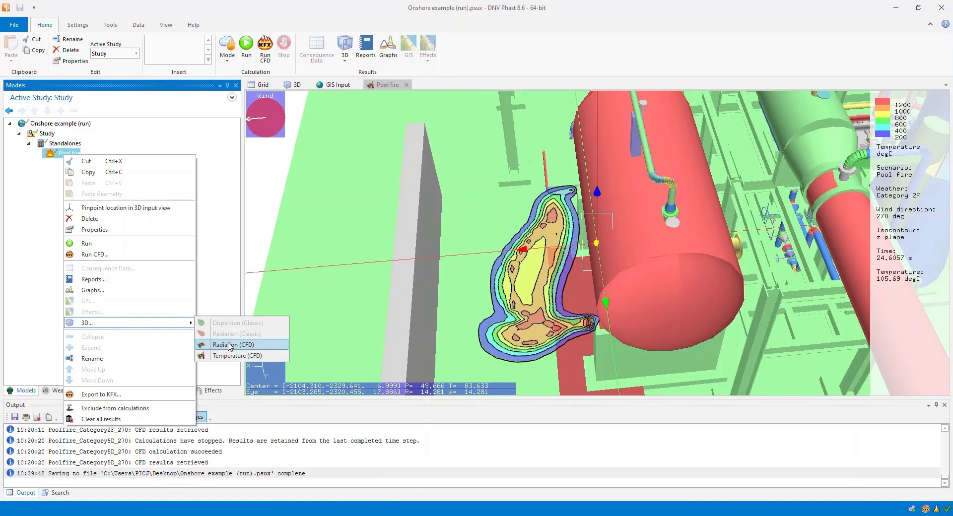
pyautogui.click(497, 67)
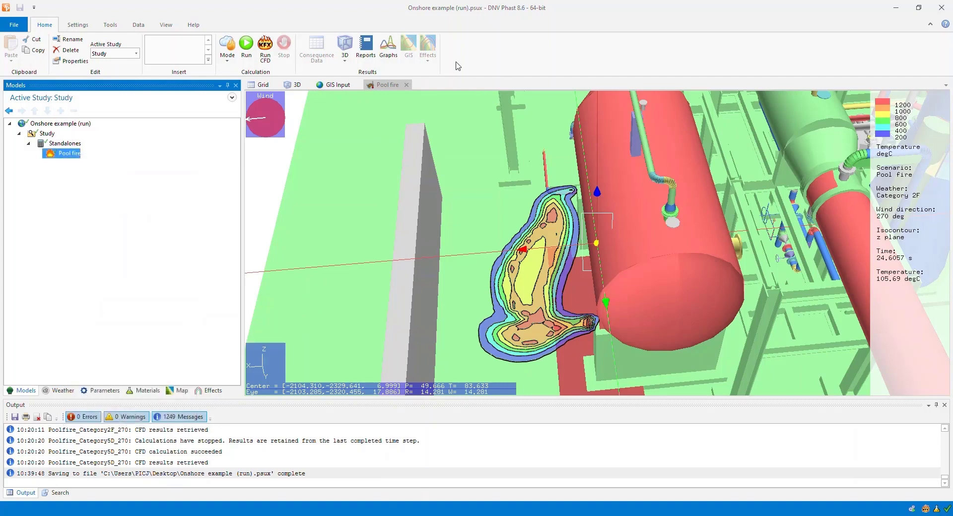
pyautogui.click(345, 49)
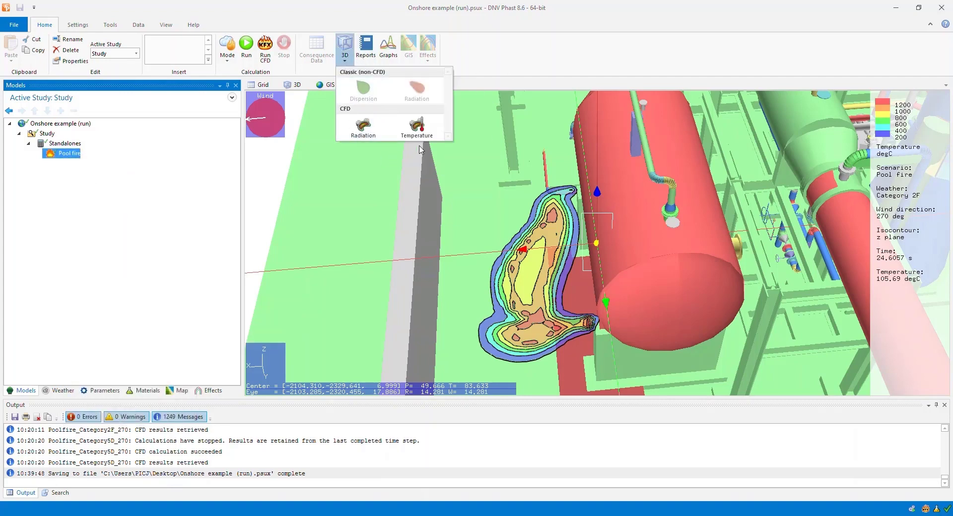
pyautogui.click(366, 132)
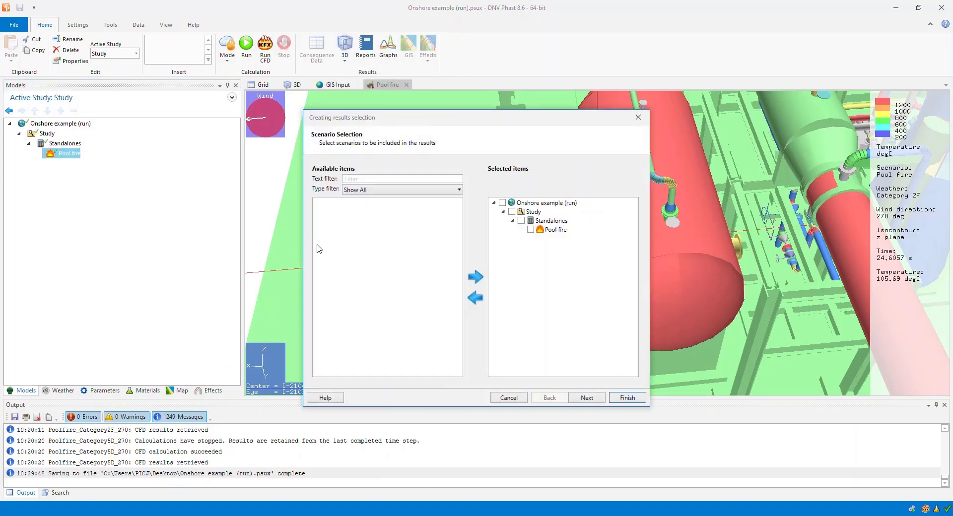
pyautogui.click(630, 400)
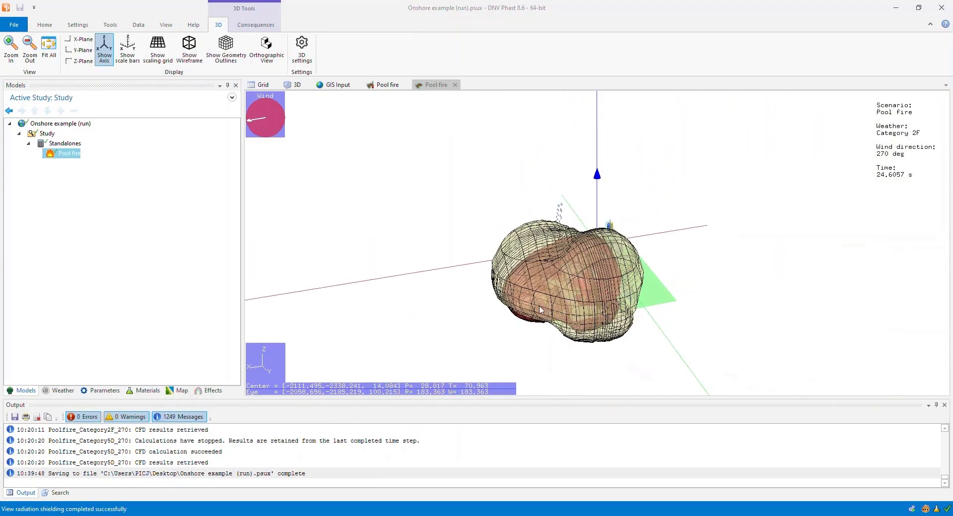
# Hide the Category 2F and Category 5D radiation isosurfaces so that only the plant geometry is displayed
pyautogui.click(262, 29)
pyautogui.click(164, 56)
pyautogui.click(131, 69)
pyautogui.click(135, 57)
pyautogui.click(126, 83)
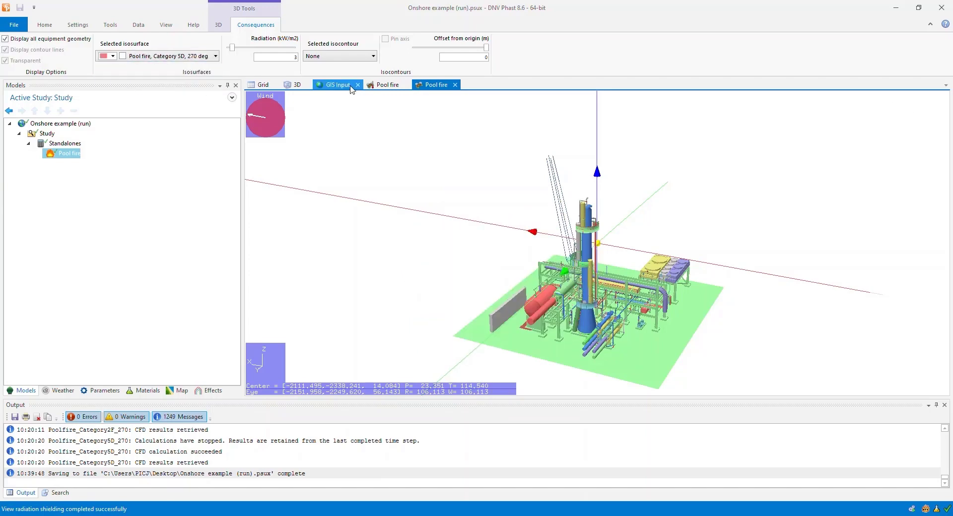
# Display the Category 2F x plane radiation isocontour, examine it around the red vessel, and set its offset from origin to -2105.4 m
pyautogui.click(328, 57)
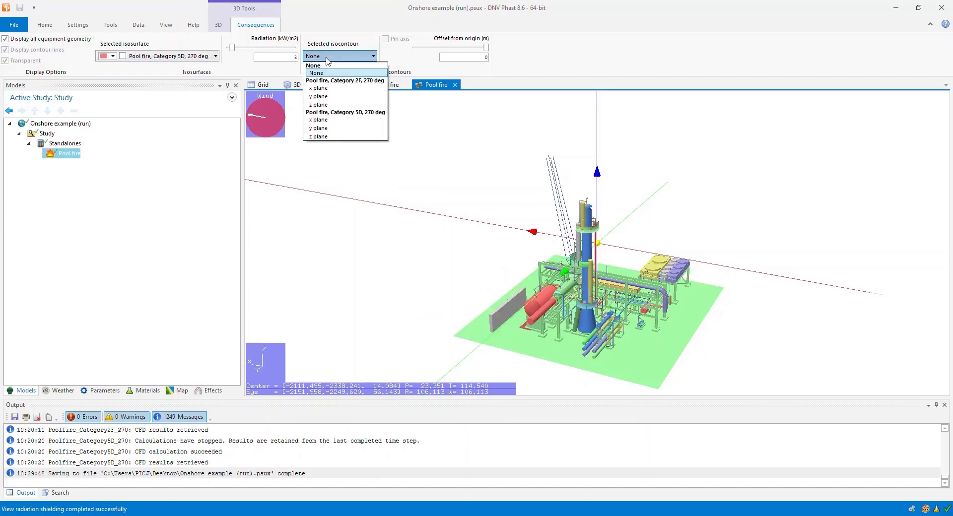
pyautogui.click(326, 89)
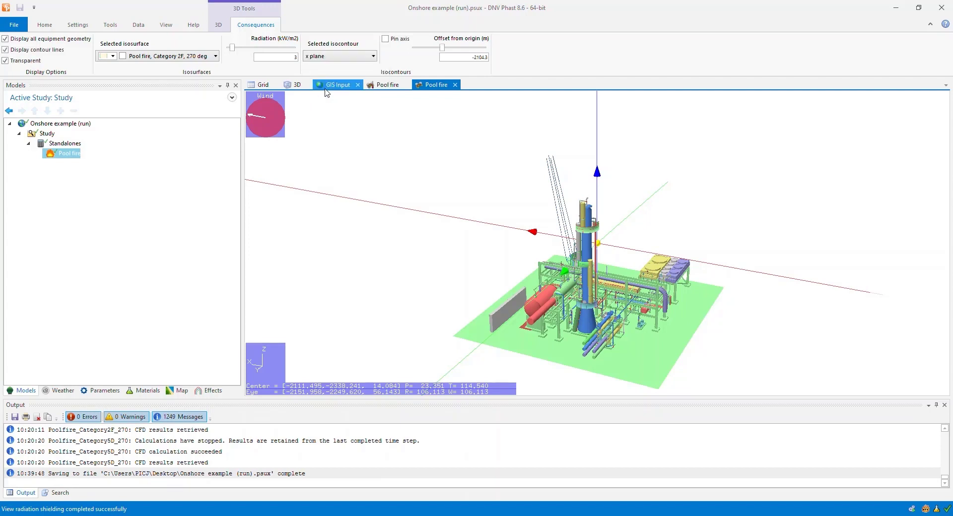
pyautogui.moveTo(440, 212); pyautogui.dragTo(283, 223)
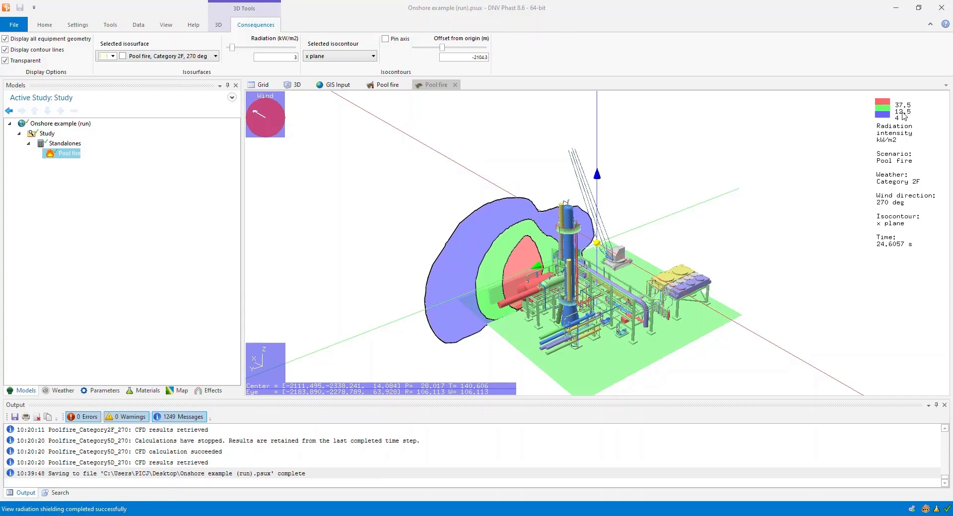
pyautogui.moveTo(426, 305); pyautogui.dragTo(486, 298)
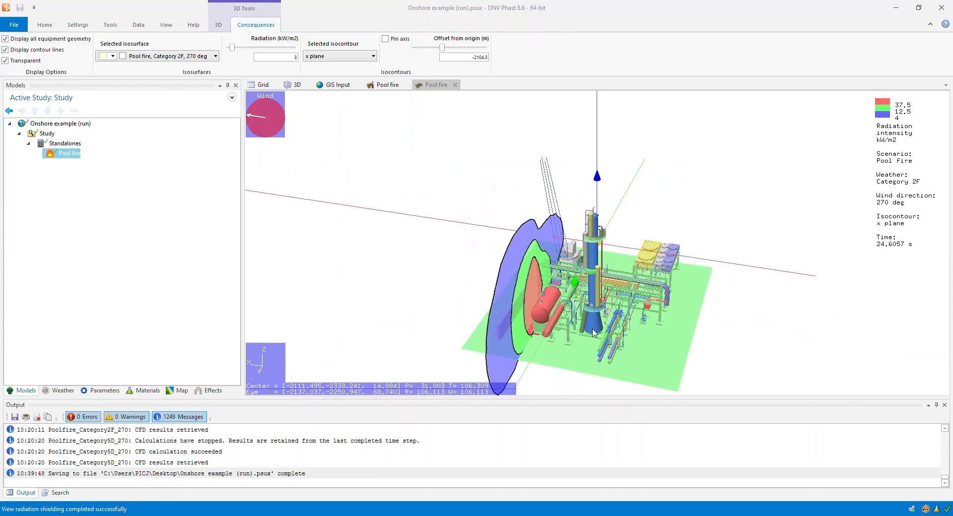
pyautogui.scroll(5, 695, 274)
pyautogui.scroll(-2, 695, 275)
pyautogui.moveTo(695, 274); pyautogui.dragTo(579, 241)
pyautogui.scroll(-3, 585, 243)
pyautogui.moveTo(443, 50)
pyautogui.mouseDown()
pyautogui.moveTo(456, 52)
pyautogui.moveTo(443, 54)
pyautogui.mouseUp()
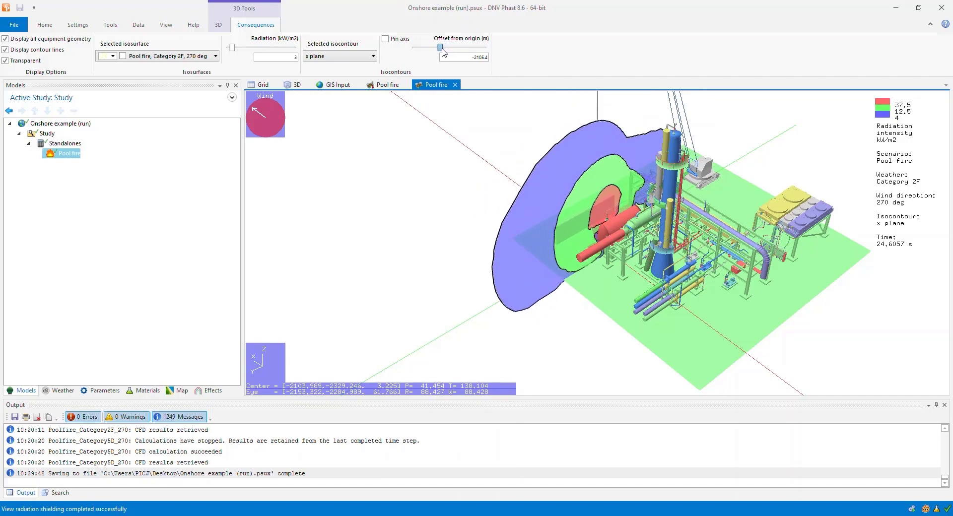
# Display the Category 2F y plane radiation isocontour at an offset of -2328.12 m and examine it beside the wall
pyautogui.click(340, 56)
pyautogui.click(323, 97)
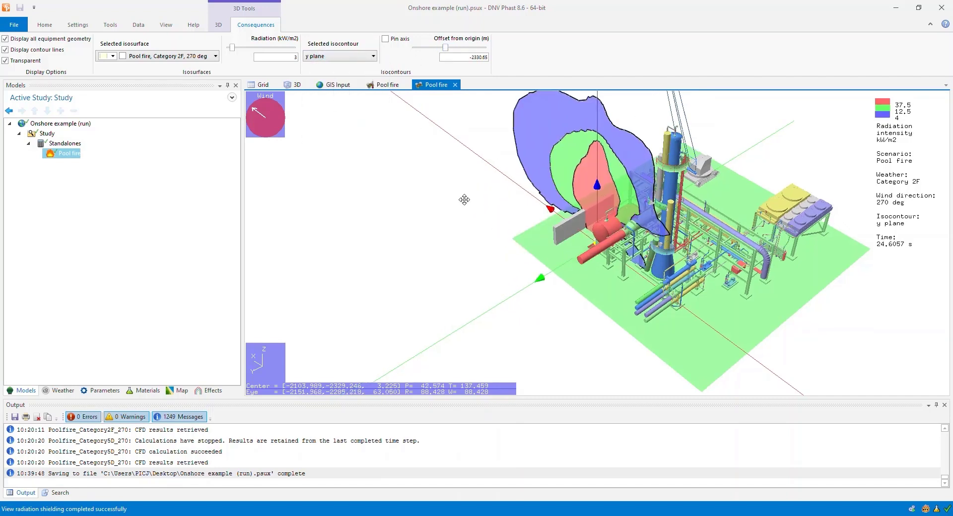
pyautogui.moveTo(445, 48); pyautogui.dragTo(449, 49)
pyautogui.scroll(5, 531, 263)
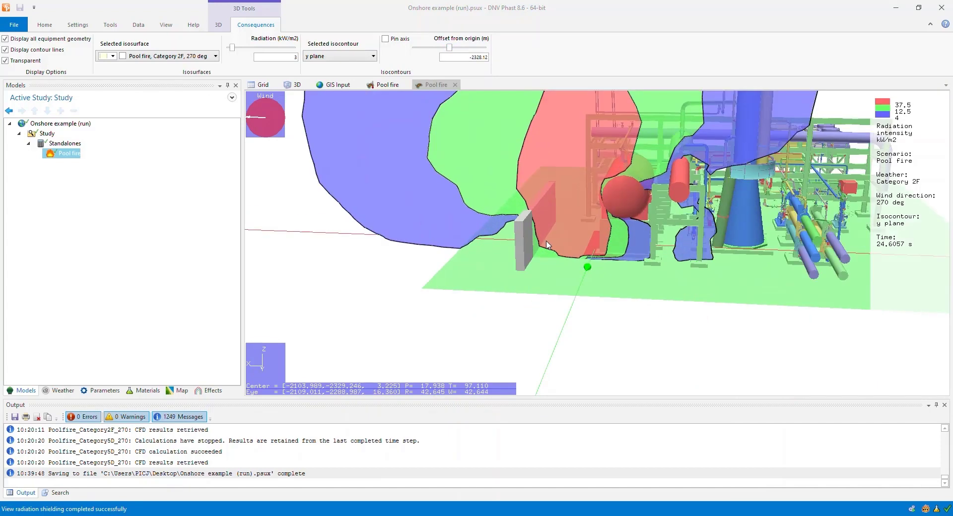
# Display the Category 2F z plane radiation isocontour at an offset of 4.62541 m and examine it from above
pyautogui.click(328, 55)
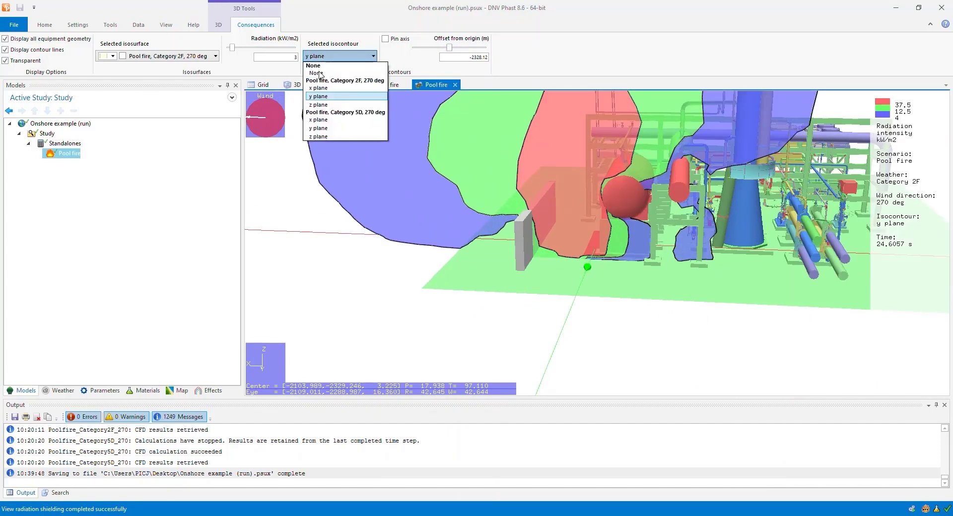
pyautogui.click(324, 105)
pyautogui.moveTo(429, 52)
pyautogui.mouseDown()
pyautogui.moveTo(443, 54)
pyautogui.moveTo(435, 54)
pyautogui.mouseUp()
pyautogui.moveTo(516, 258); pyautogui.dragTo(633, 270)
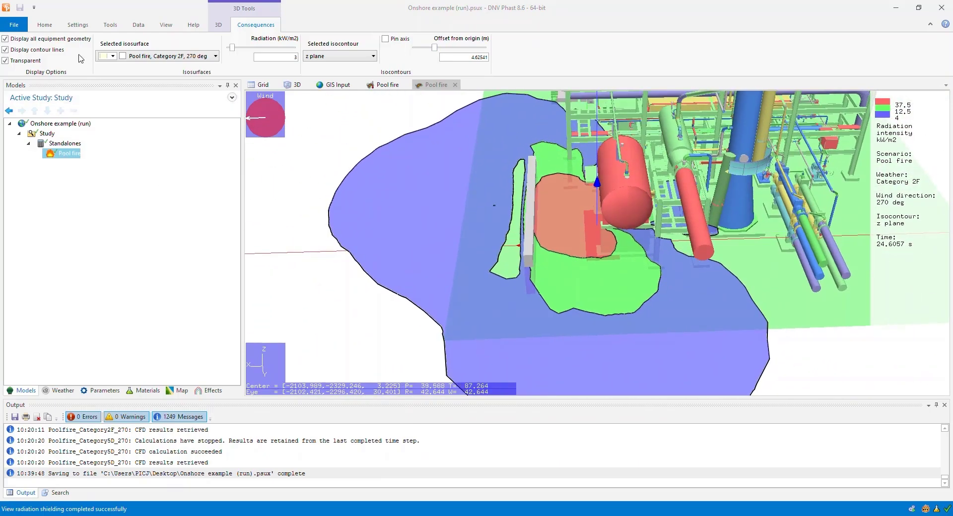
# Generate the result graphs for the Pool fire scenario with both weathers, Category 2F and Category 5D, selected
pyautogui.click(44, 25)
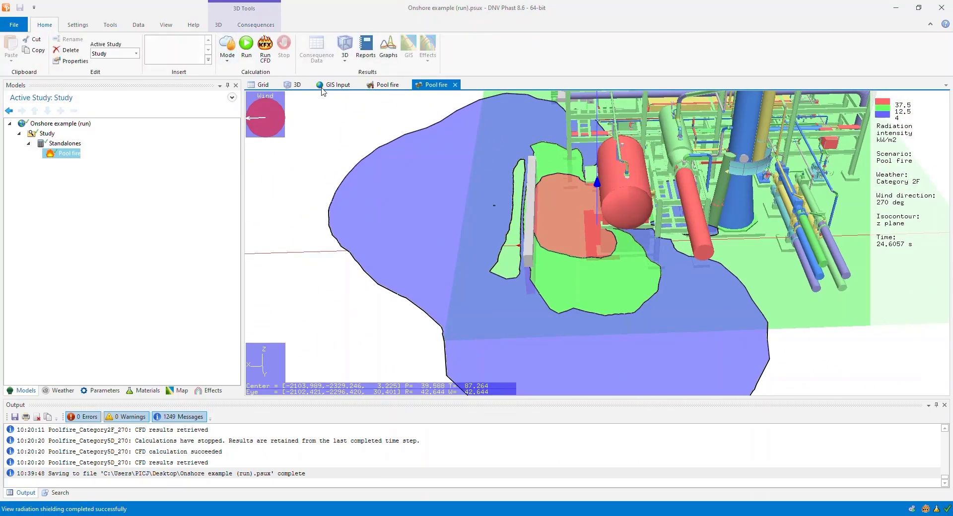
pyautogui.click(389, 47)
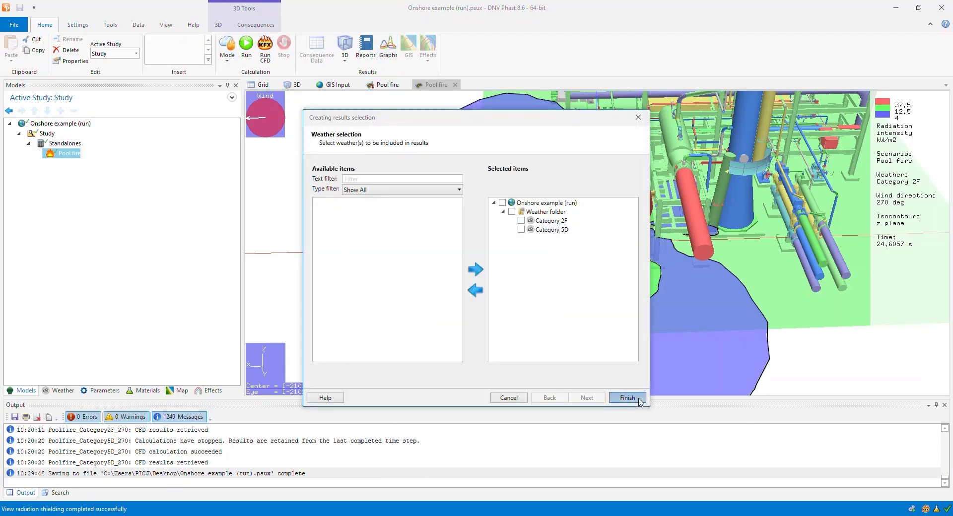
pyautogui.click(639, 400)
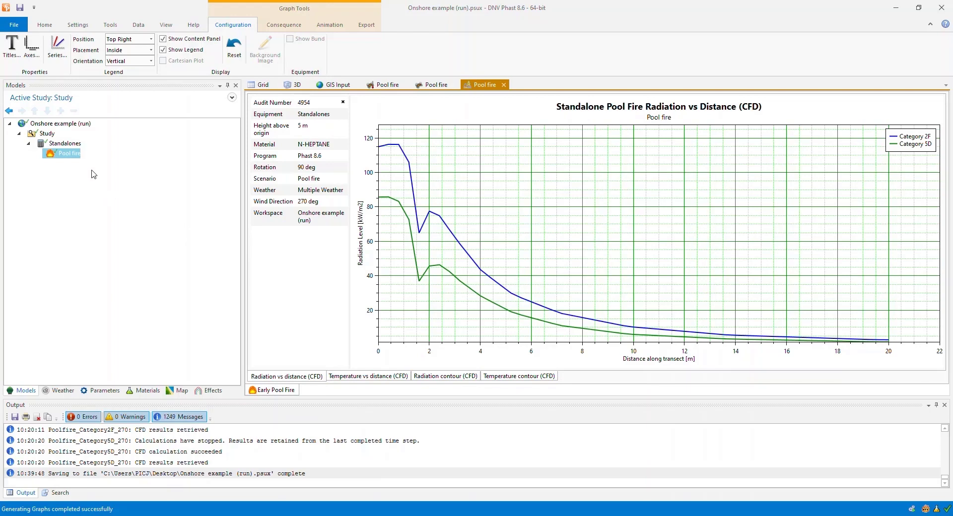
# Review the Pool fire inputs for radiation/temperature at a point, versus distance and contours, leaving them unmodified
pyautogui.doubleClick(71, 154)
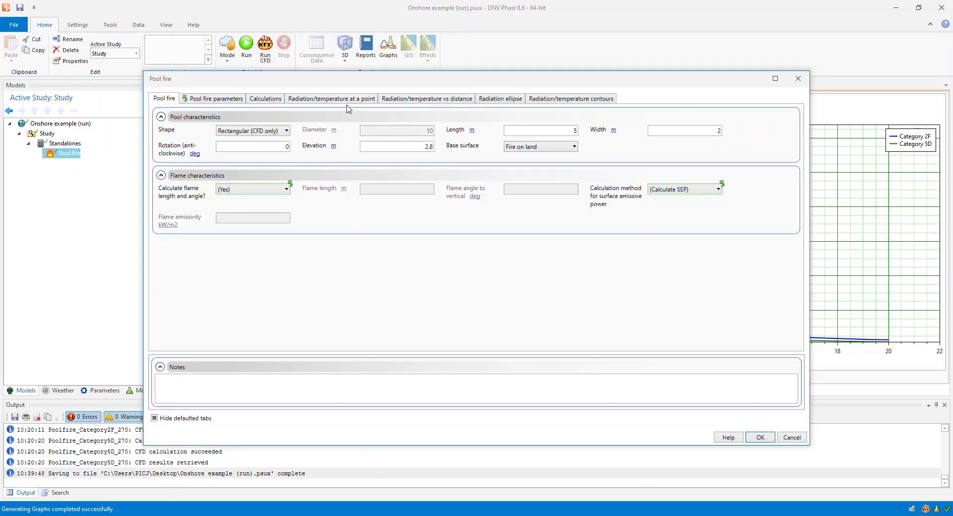
pyautogui.click(346, 99)
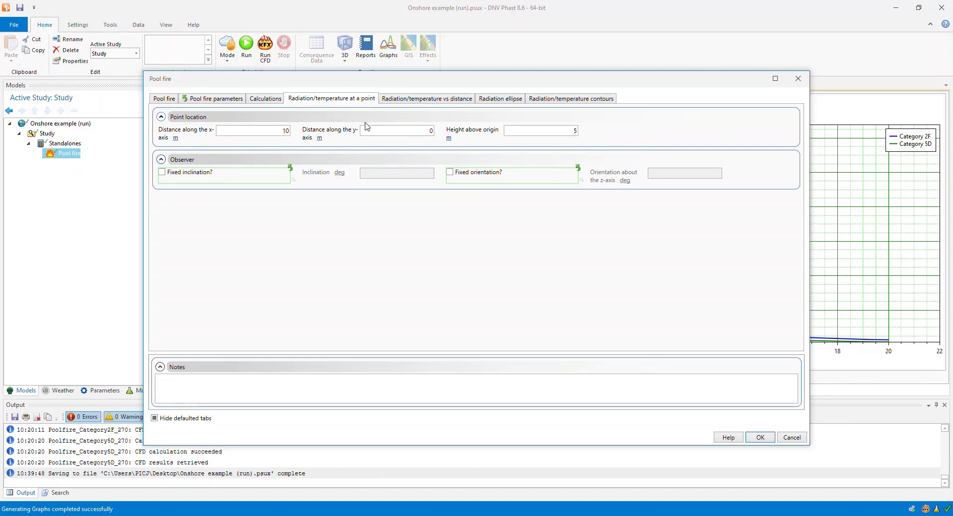
pyautogui.click(443, 105)
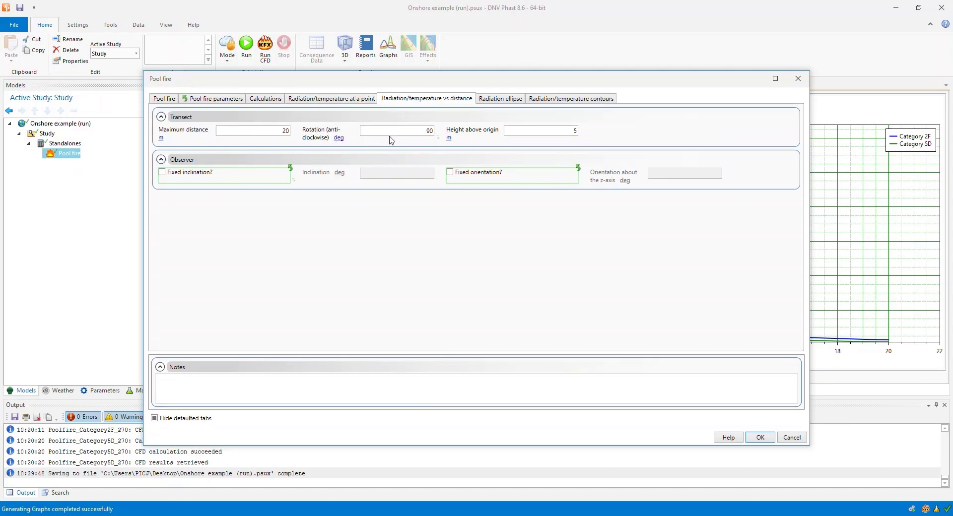
pyautogui.click(341, 99)
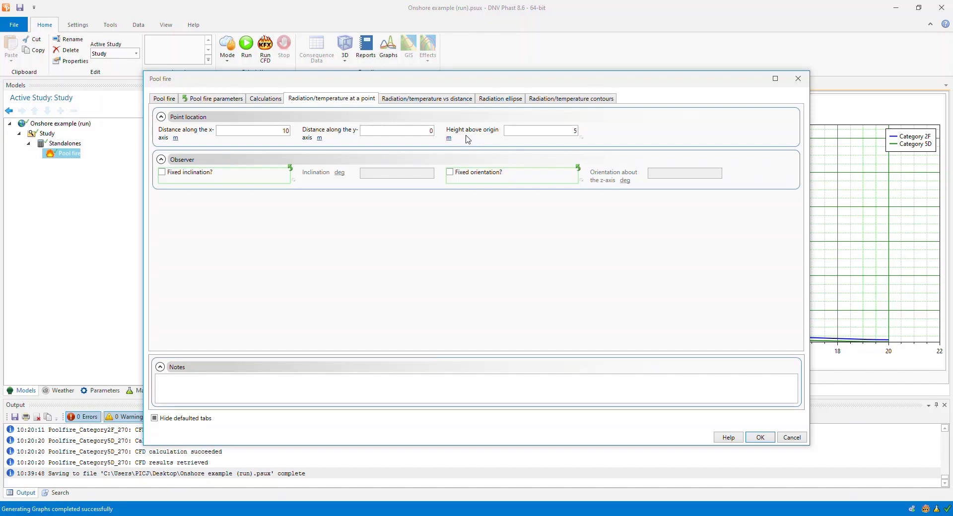
pyautogui.click(552, 99)
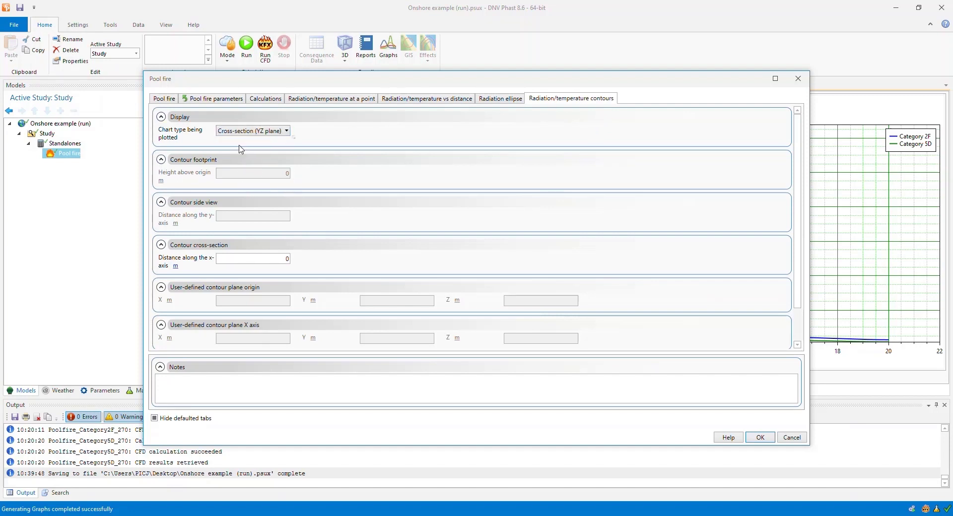
pyautogui.click(789, 438)
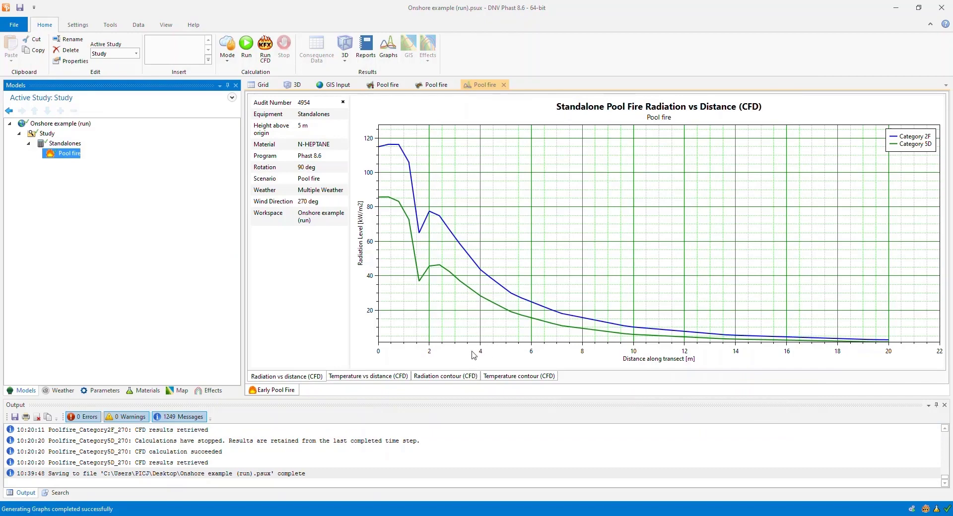
# View the CFD radiation contour and temperature contour graphs of the pool fire
pyautogui.click(463, 378)
pyautogui.click(514, 379)
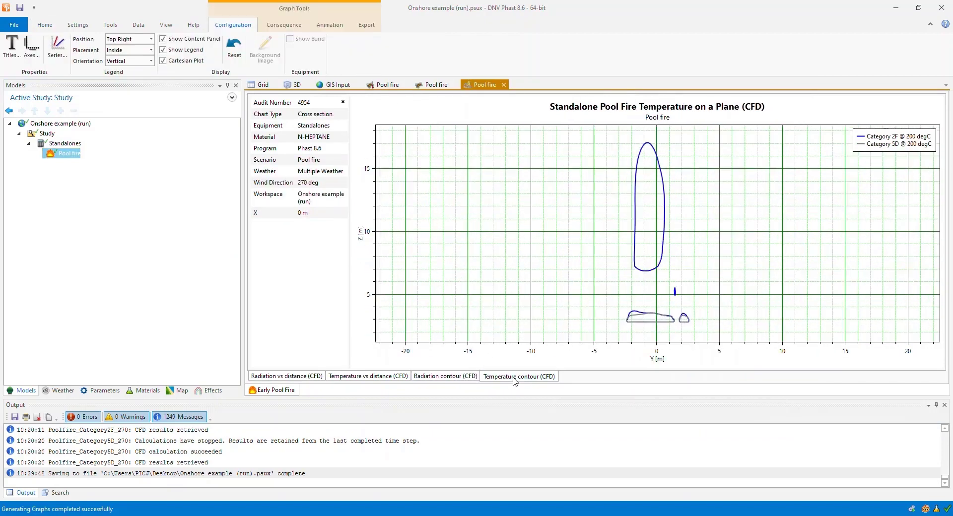
pyautogui.click(455, 378)
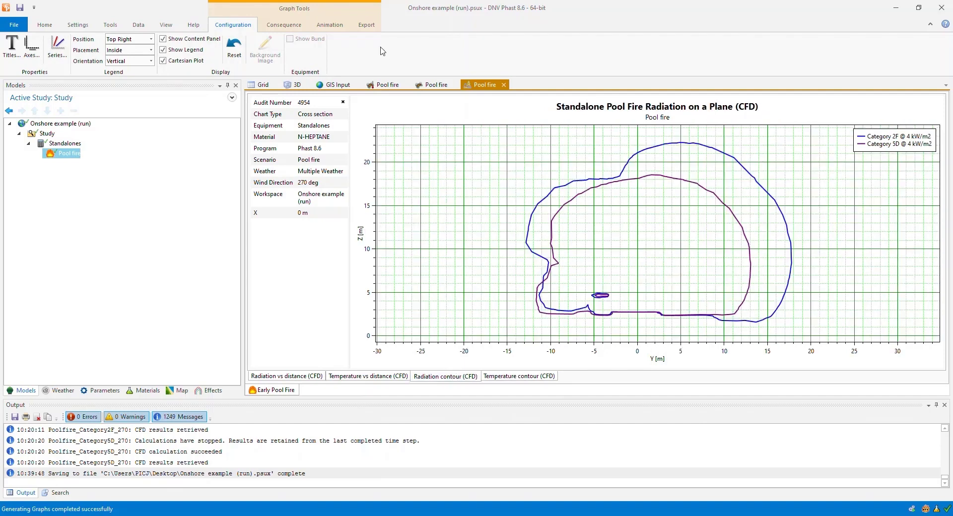
# Generate the reports for the Pool fire scenario with the default scenario selection
pyautogui.click(48, 25)
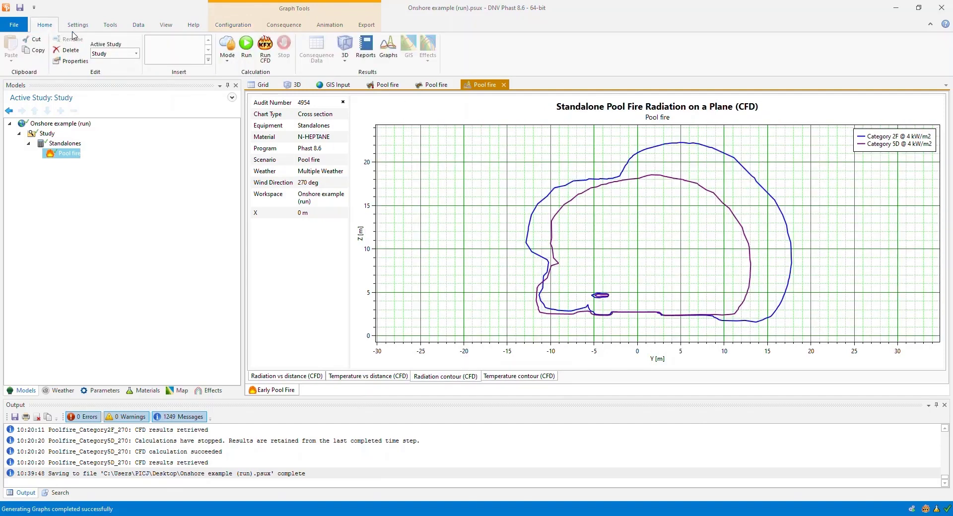
pyautogui.click(367, 50)
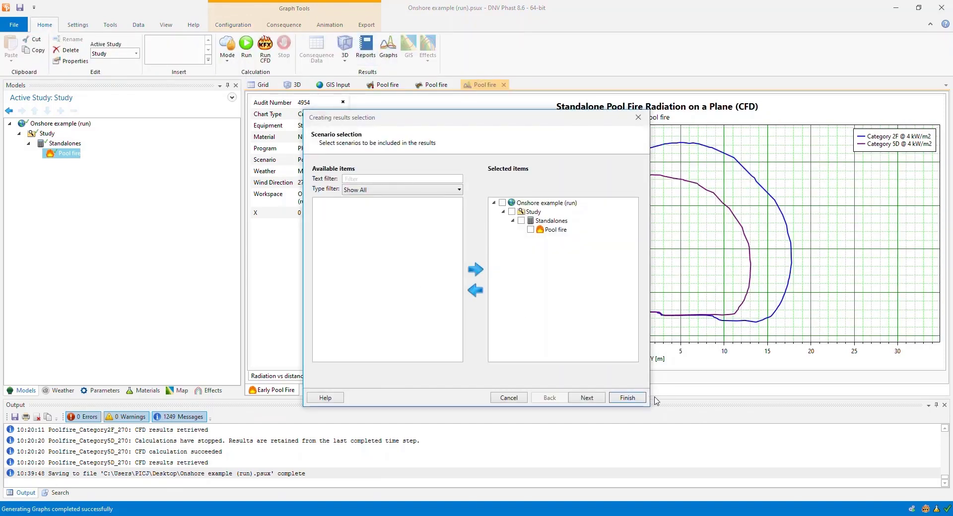
pyautogui.click(628, 398)
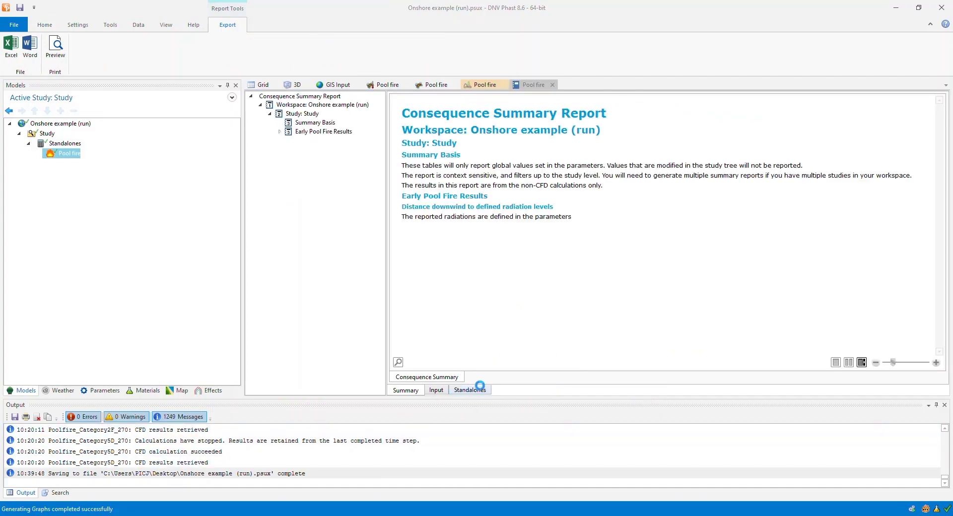
# Examine the Category 2F radiation and temperature at a point results in the Standalones Pool Fire CFD Report
pyautogui.click(479, 388)
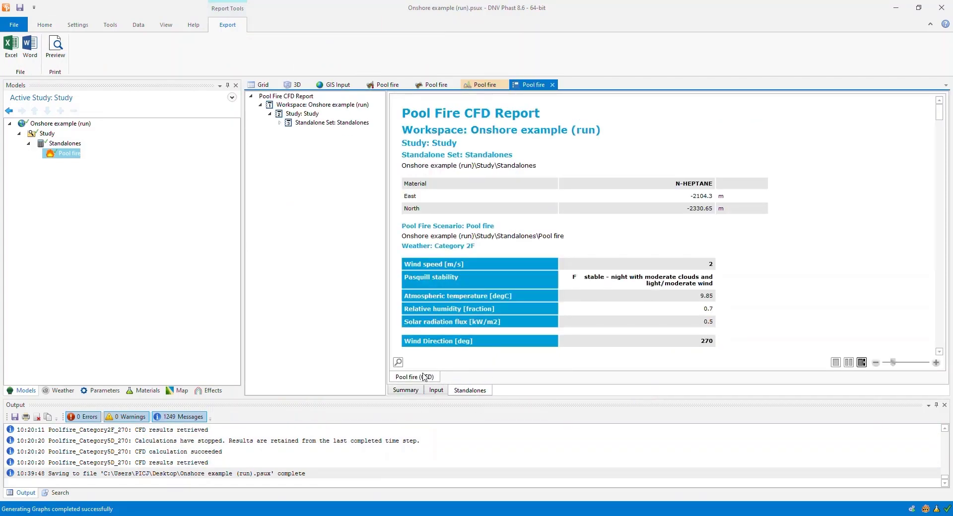
pyautogui.scroll(-5, 500, 267)
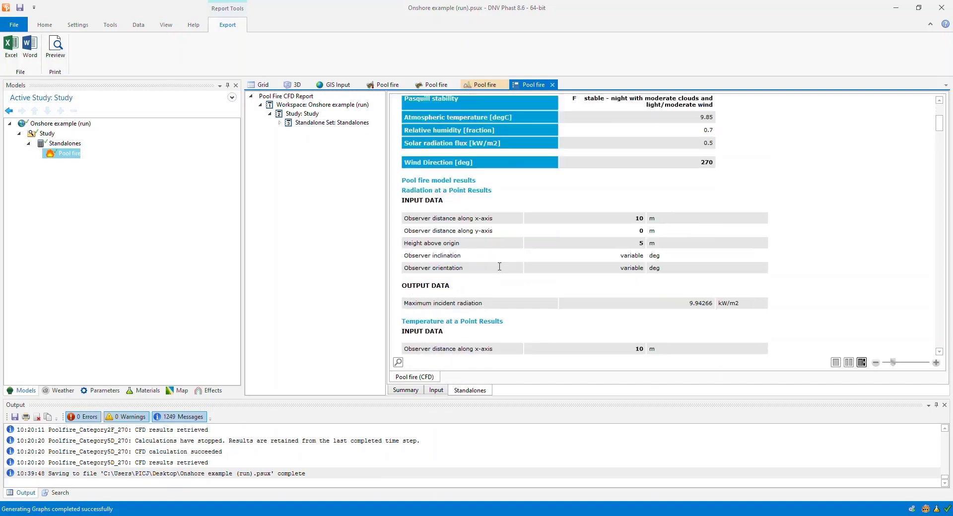
pyautogui.scroll(-2, 509, 262)
pyautogui.moveTo(403, 132); pyautogui.dragTo(470, 130)
pyautogui.moveTo(400, 262); pyautogui.dragTo(478, 265)
# Examine the radiation versus distance and temperature versus distance tables in the Pool Fire CFD Report
pyautogui.scroll(-8, 485, 272)
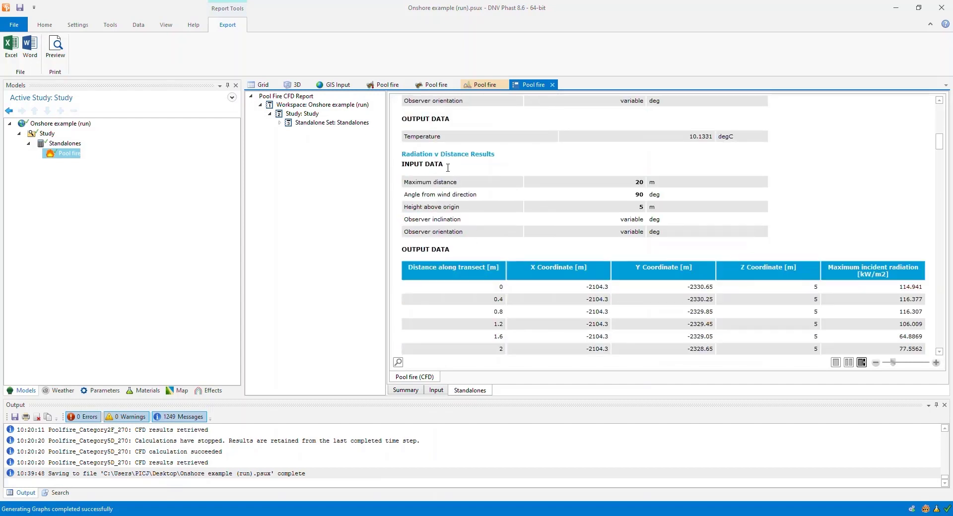
pyautogui.moveTo(404, 154); pyautogui.dragTo(469, 152)
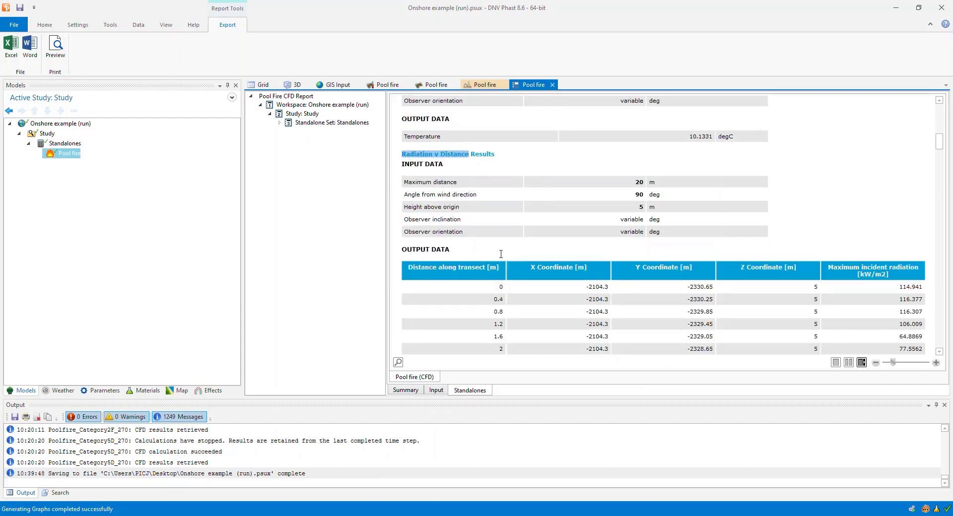
pyautogui.scroll(-20, 496, 254)
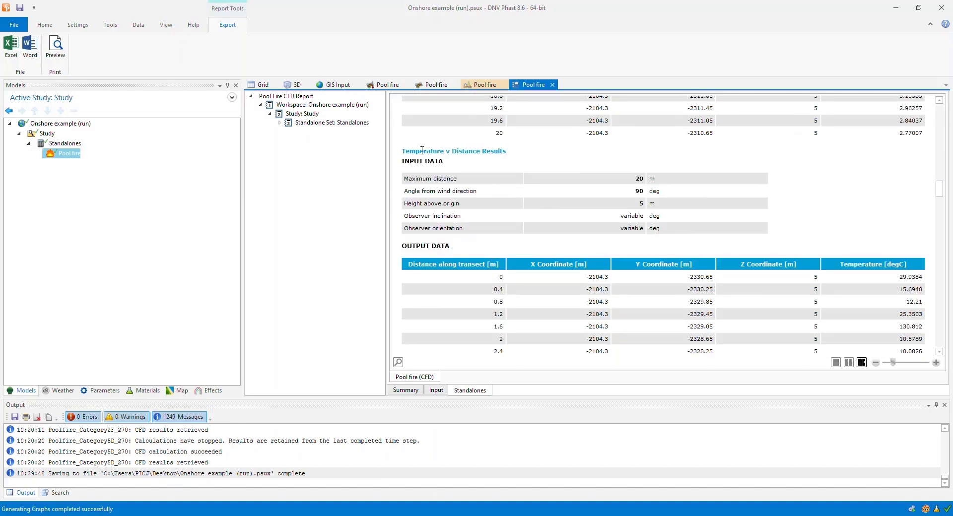
pyautogui.moveTo(419, 154); pyautogui.dragTo(504, 153)
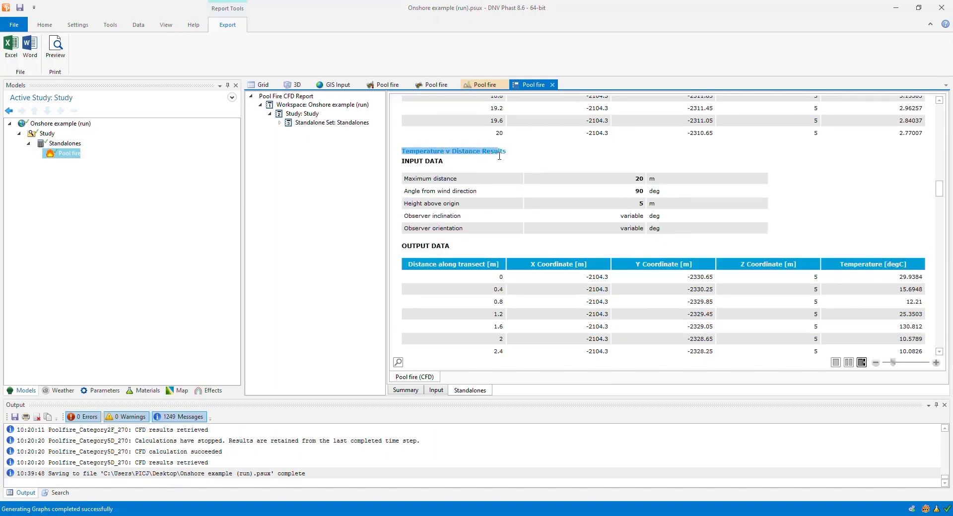
pyautogui.scroll(-10, 523, 230)
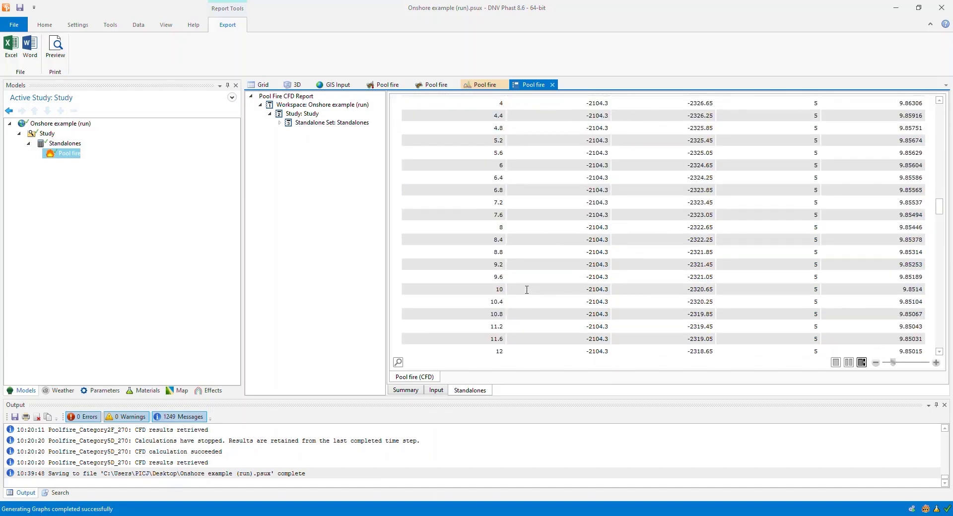
pyautogui.click(44, 26)
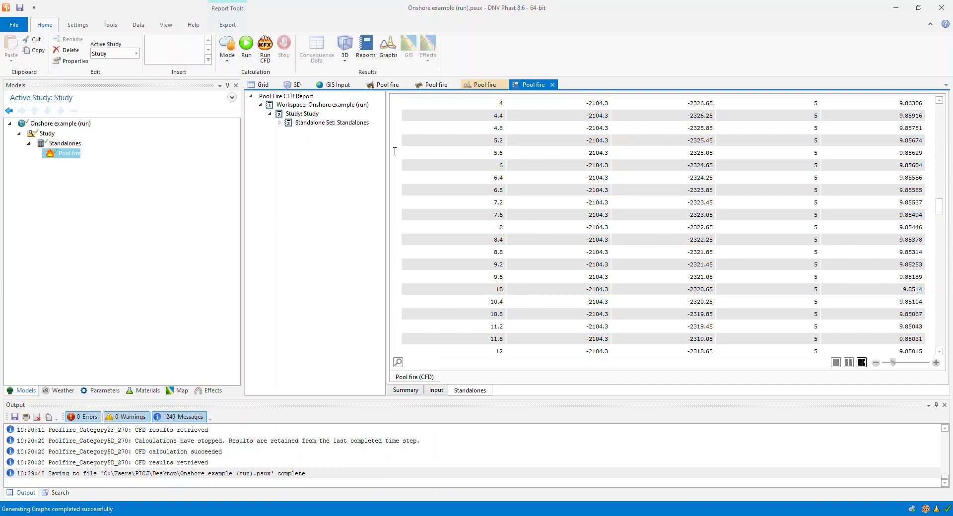